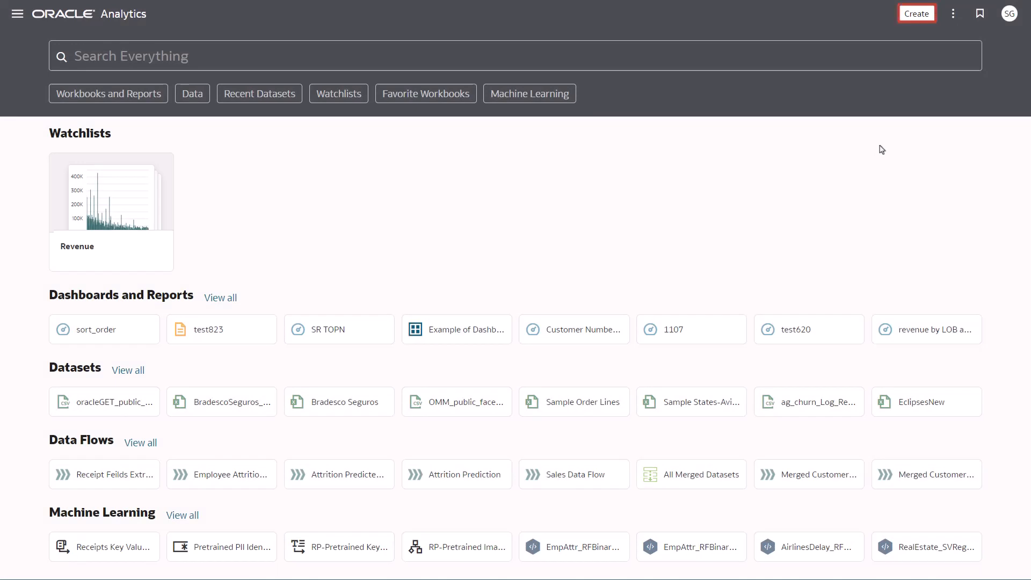
Create a new data flow with the Attrition Predict dataset as its source.
click(917, 14)
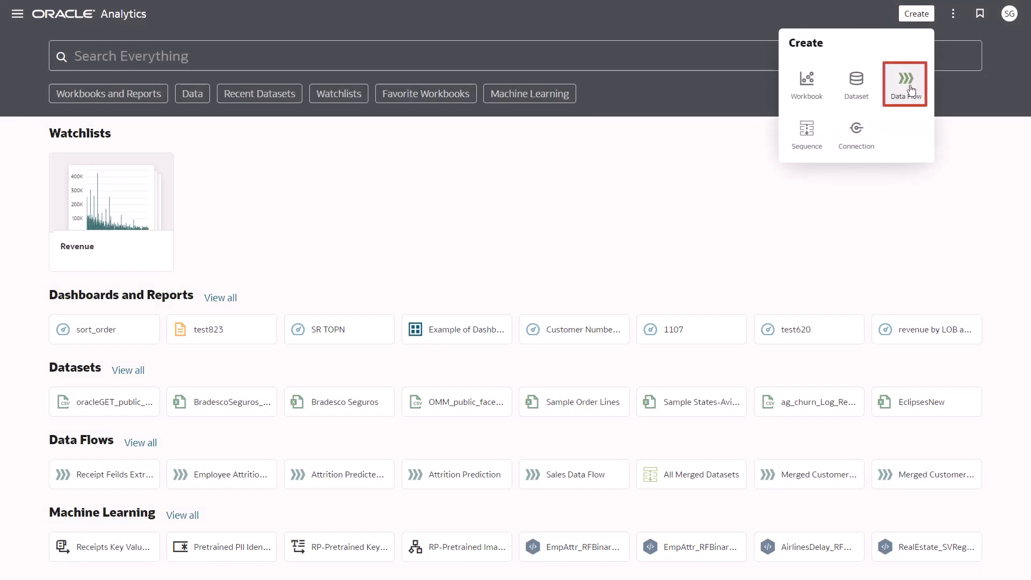
click(907, 75)
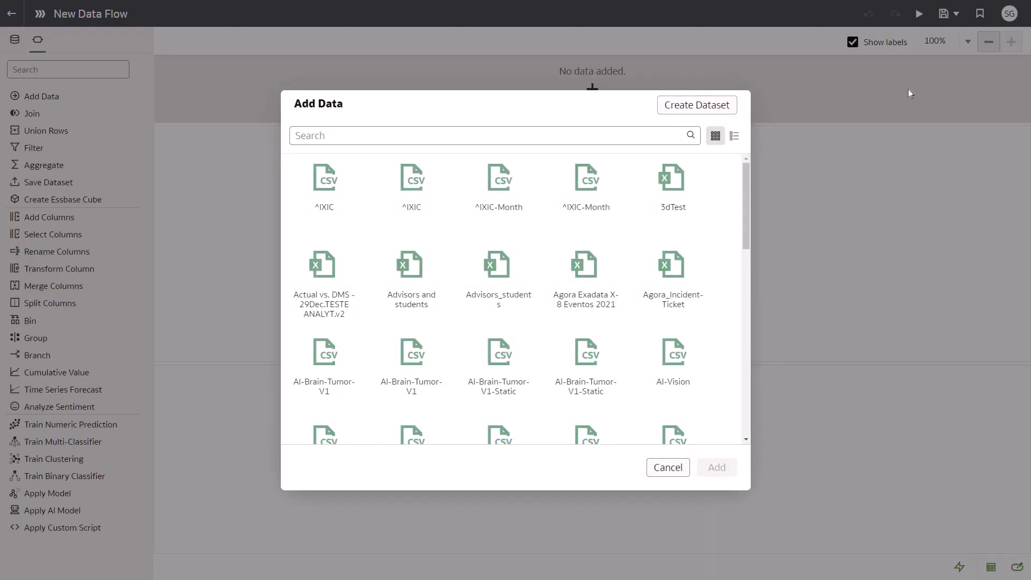
click(385, 135)
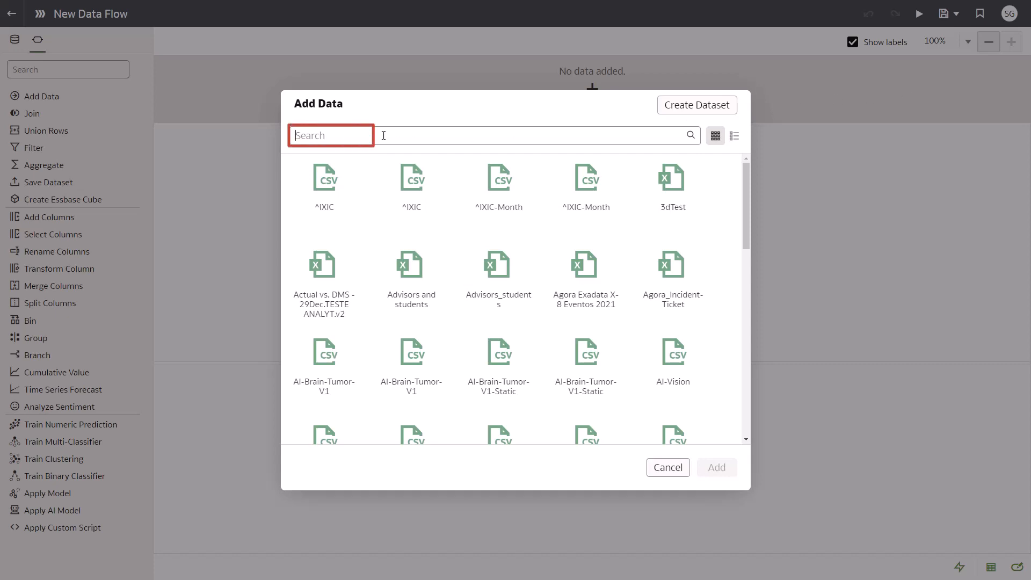
text(att)
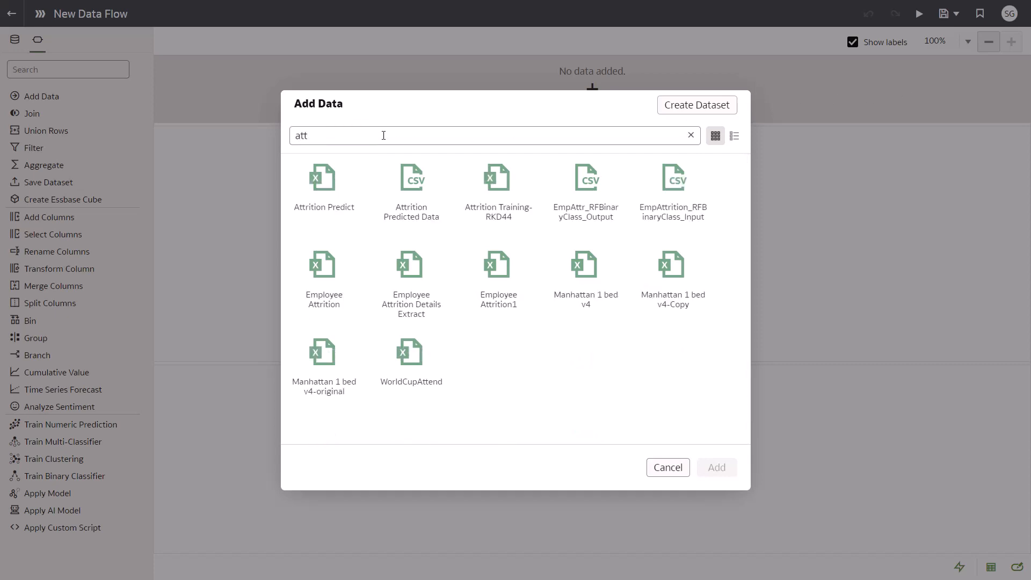
double_click(330, 184)
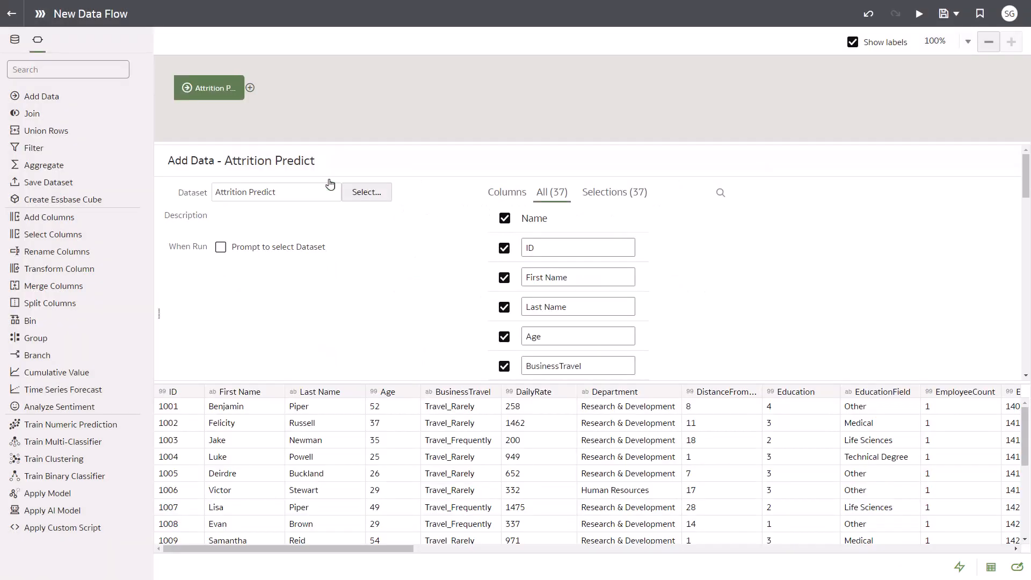
Add an Apply Model step after the Attrition Predict data, using the Naive Bayes - Attrition Train Model.
click(250, 89)
click(454, 306)
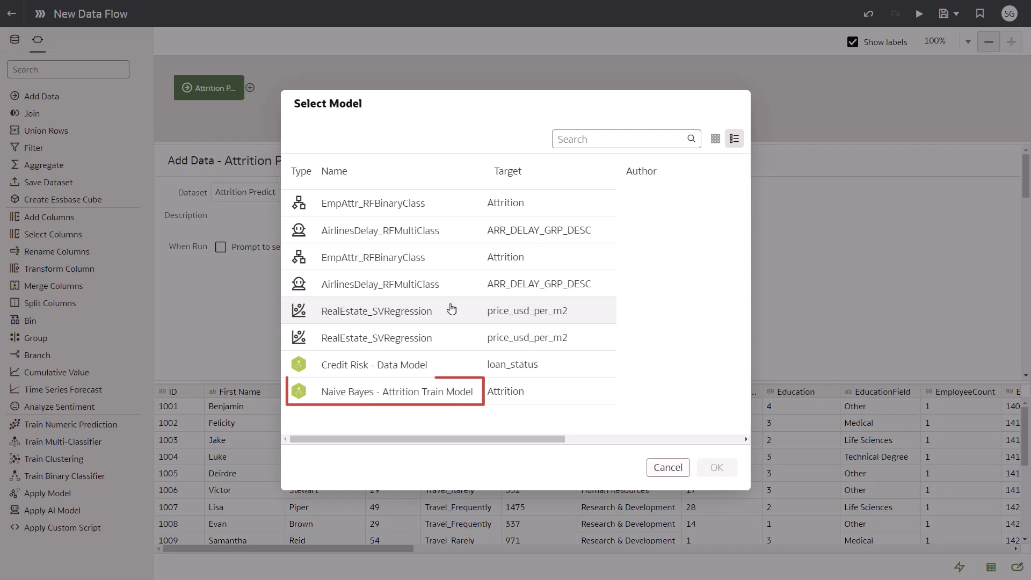
double_click(441, 400)
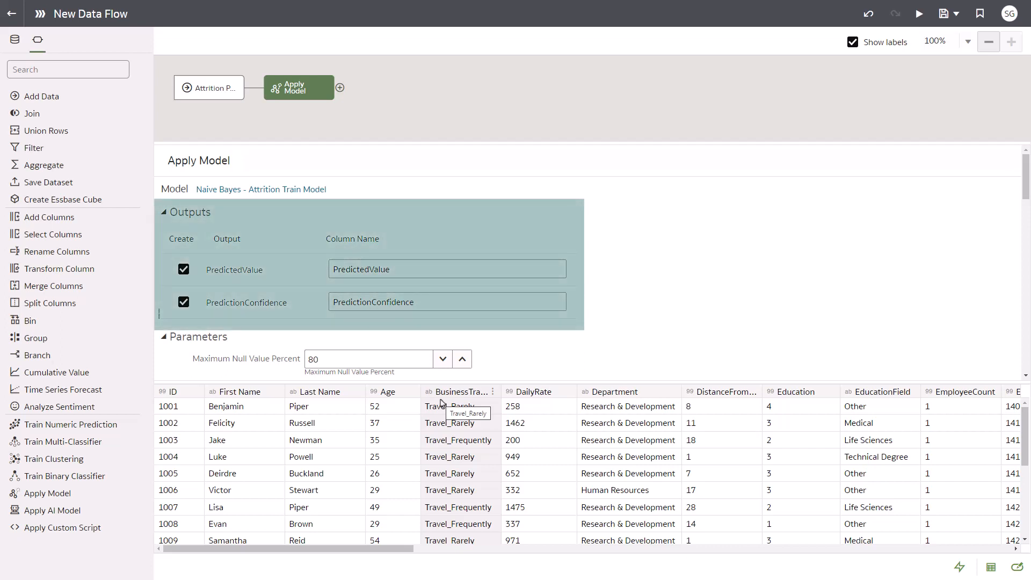
Rename the model's output columns: PredictedValue as PredictedAttrition and PredictionConfidence as PredictedConfidence.
drag(403, 270, 370, 270)
text(Attr)
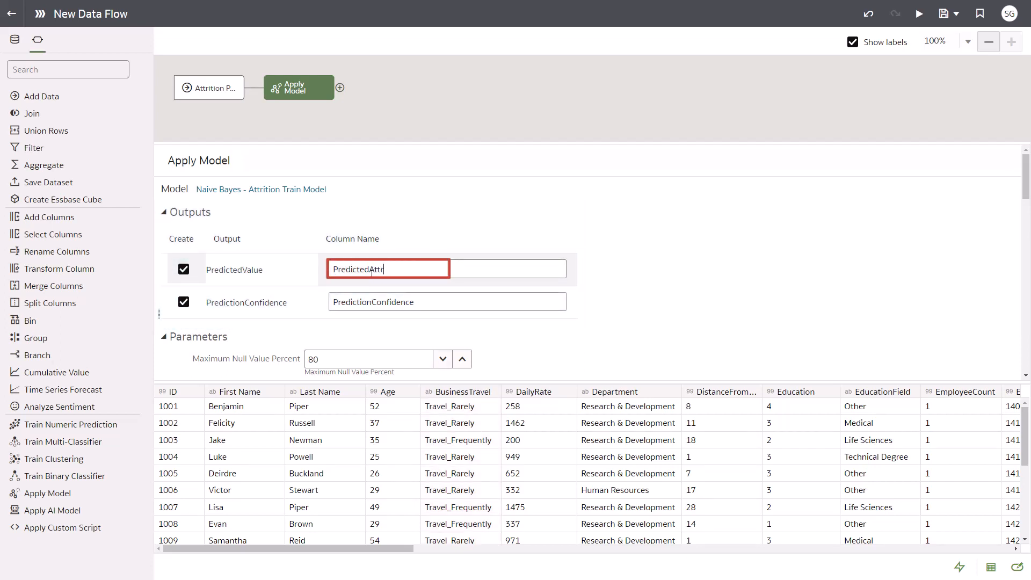
text(ition)
click(425, 302)
key(shift+Left)
key(shift+Left)
key(shift+Left)
key(shift+Left)
key(shift+Left)
key(shift+Left)
key(shift+Left)
key(shift+Left)
key(shift+Left)
key(shift+Left)
key(shift+Left)
key(shift+Left)
key(shift+Left)
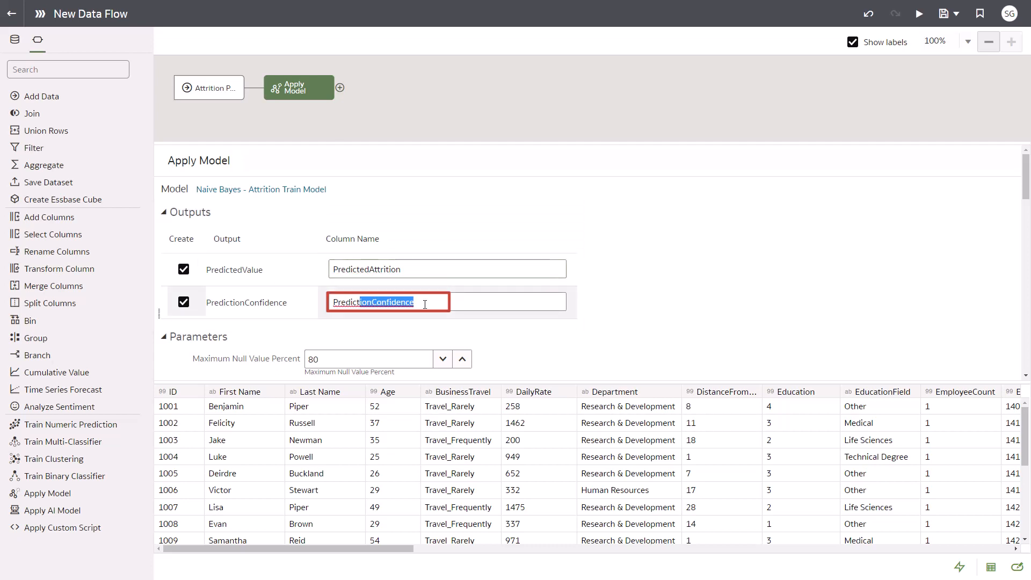
text(edConfidence)
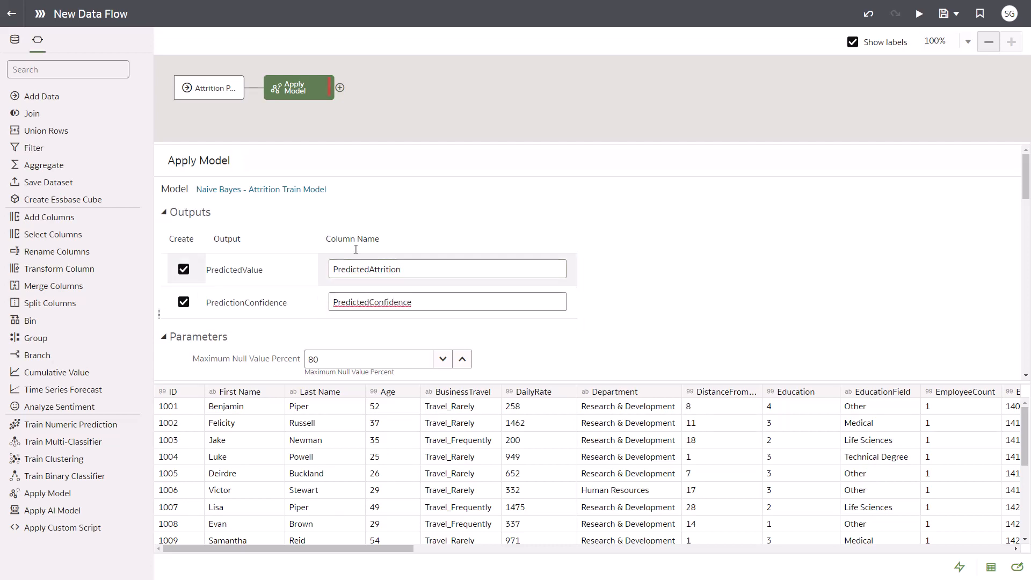
Add a Save Data step after Apply Model and name the output dataset Attrition Predicted Model.
click(340, 89)
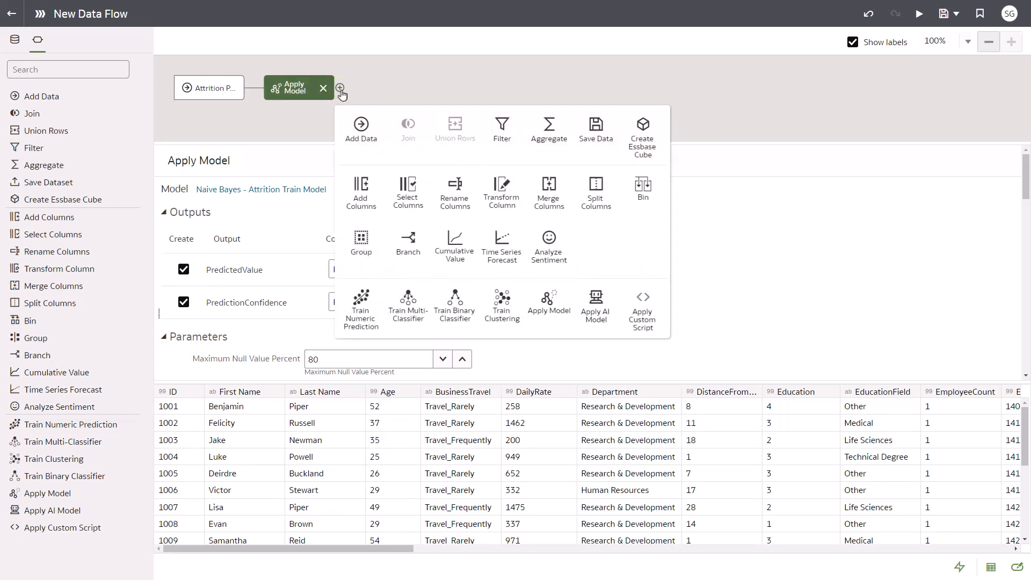
click(594, 131)
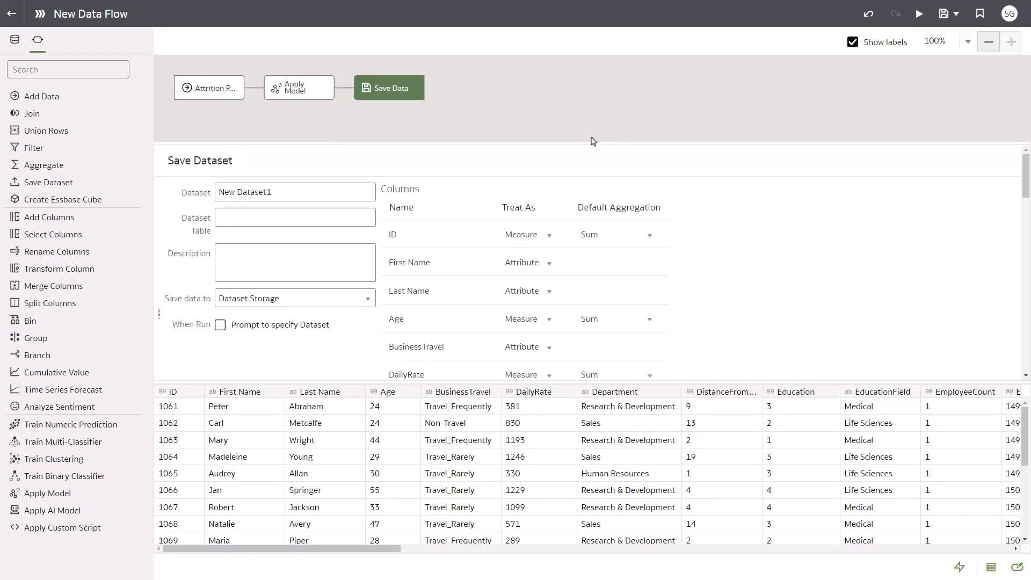
drag(272, 192, 218, 192)
text(Attrition Predicted Model)
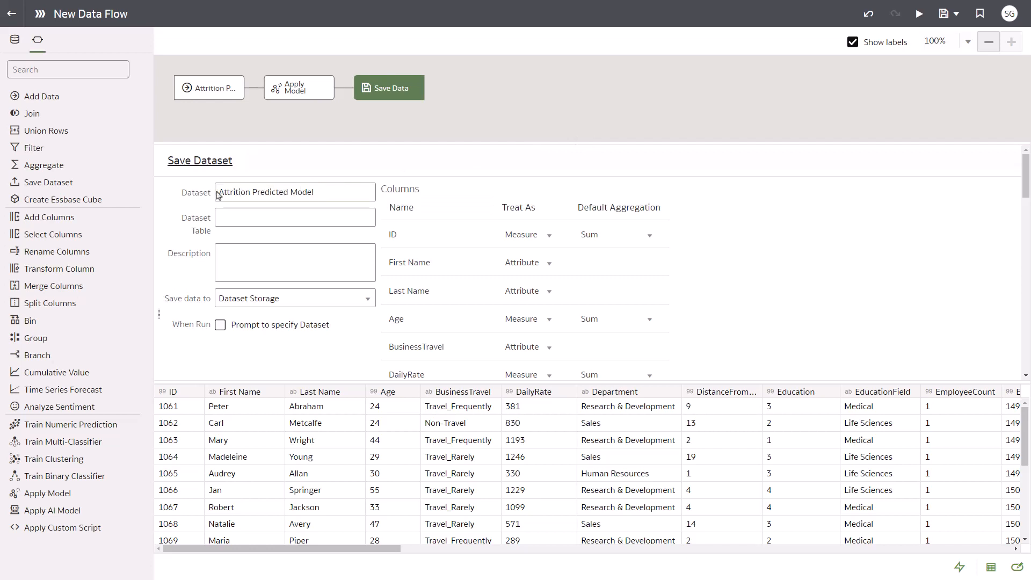
Save the data flow as Attrition Predicted Data and run it.
click(944, 14)
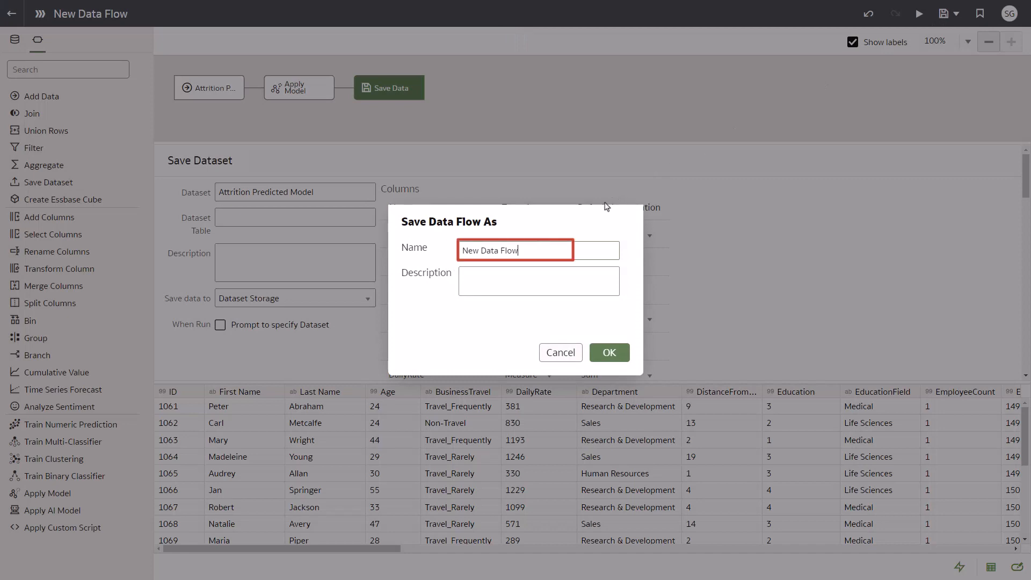
drag(555, 252, 460, 250)
text(Attrition Predicted Data)
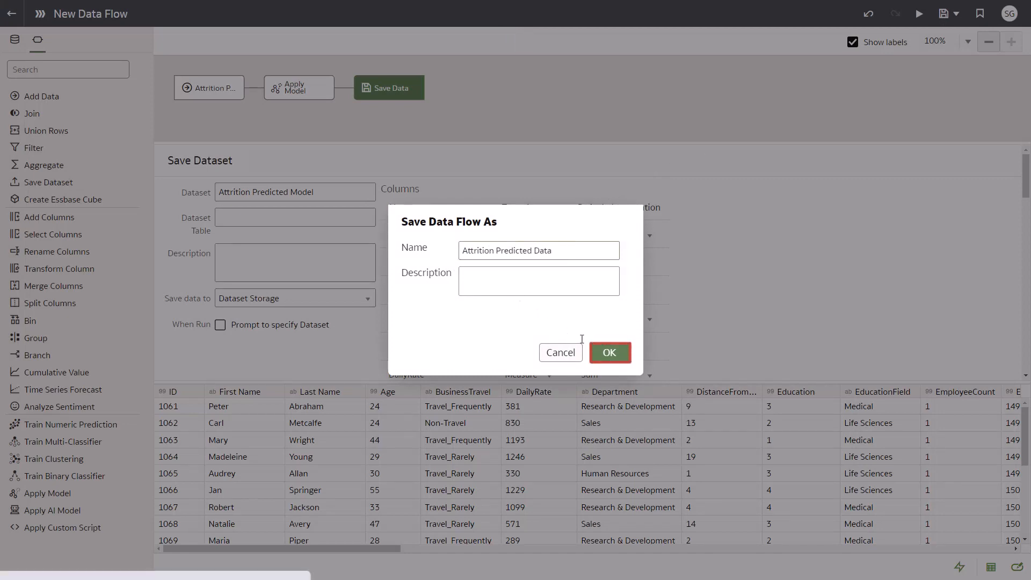
click(608, 354)
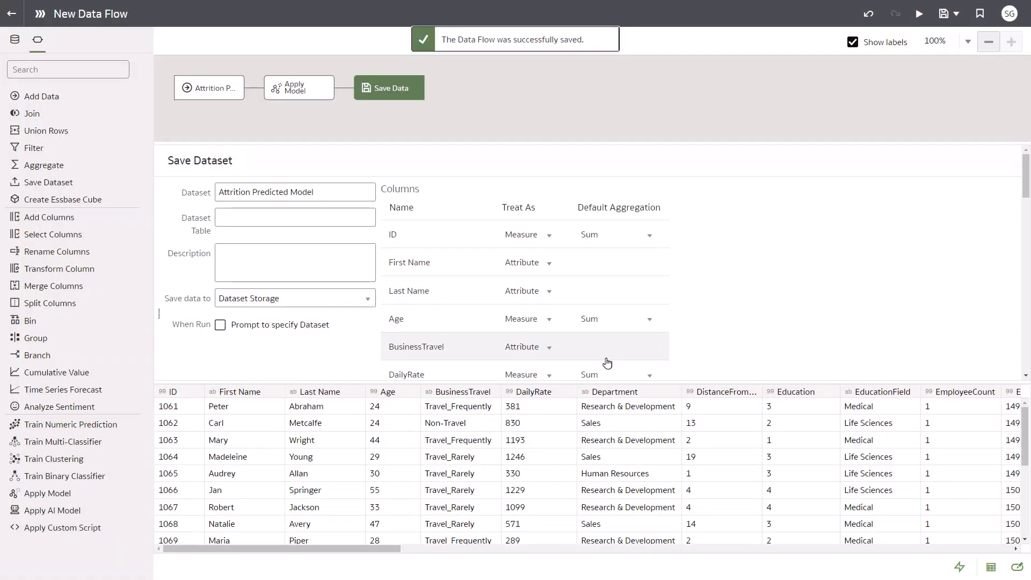
click(919, 15)
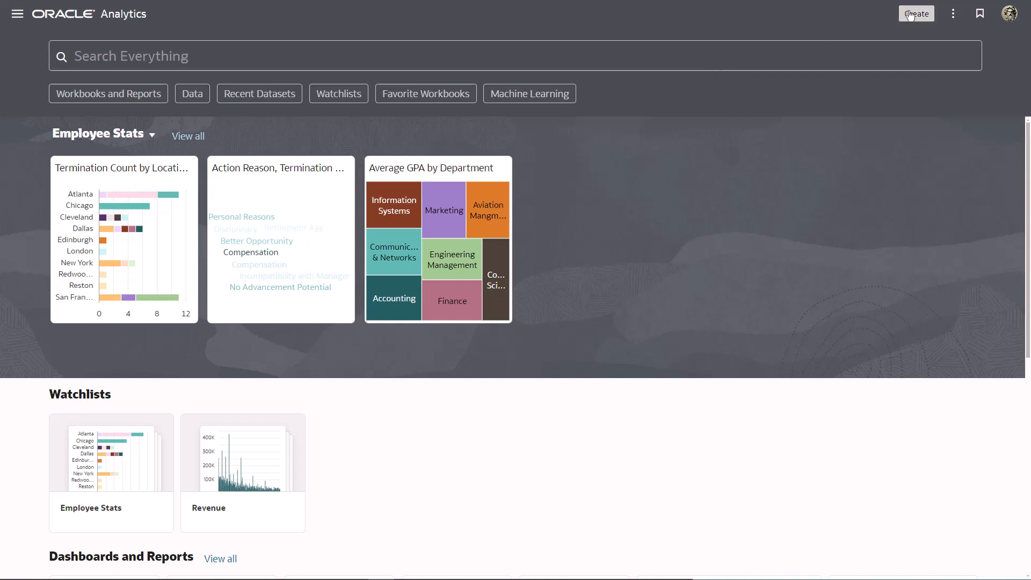
Create a new workbook from the Attrition Predicted Data dataset.
click(913, 16)
click(816, 70)
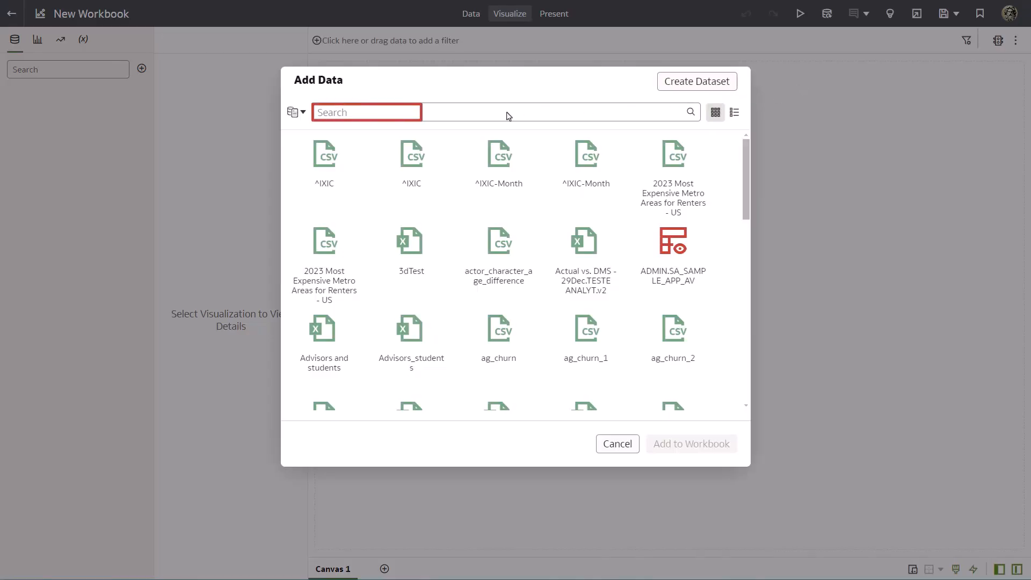
click(472, 113)
text(att)
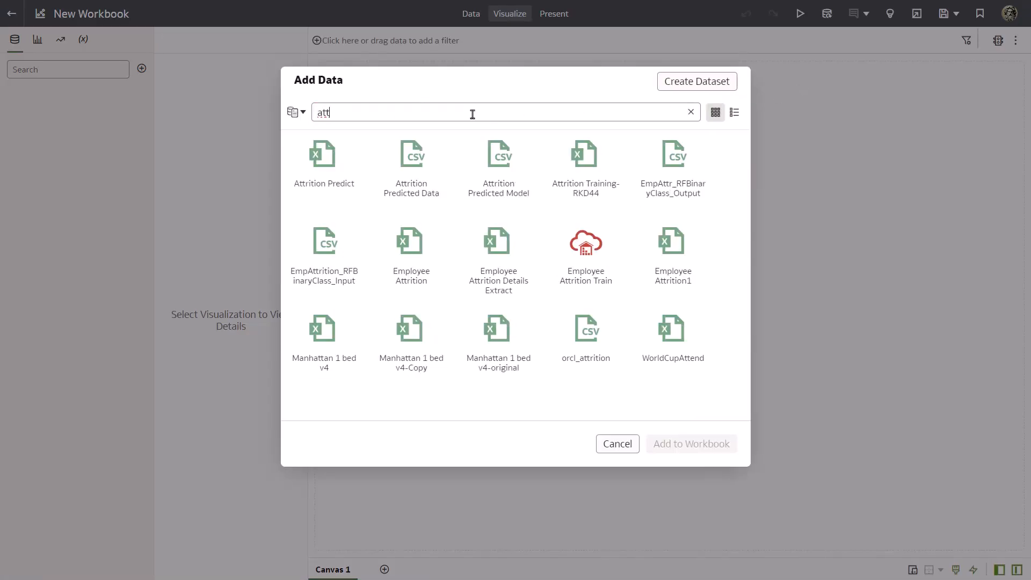
double_click(418, 166)
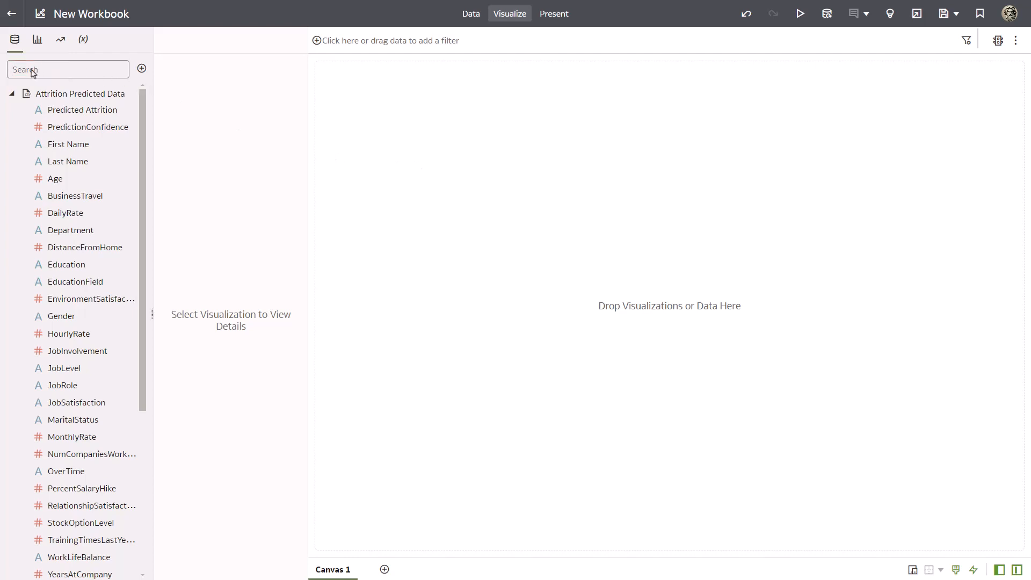
Add EmployeeCount to the empty canvas as a tile and set its value font size to 48.
text(emp)
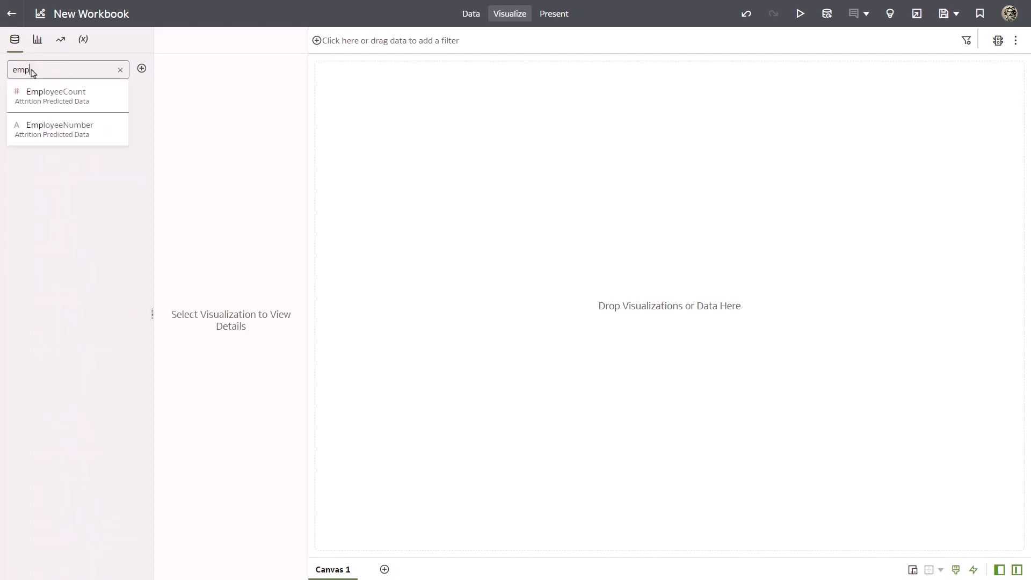
drag(46, 91, 374, 136)
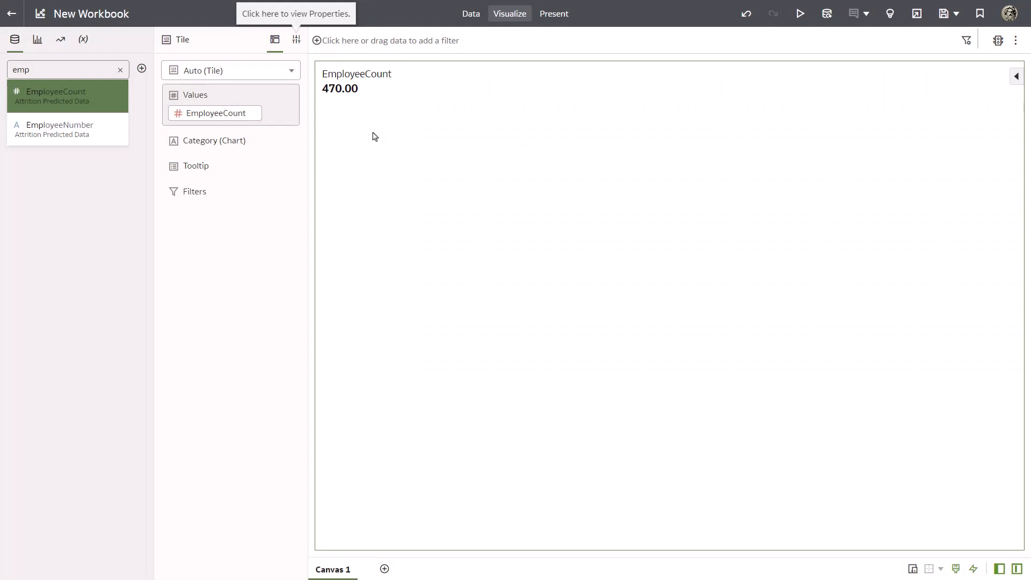
click(296, 49)
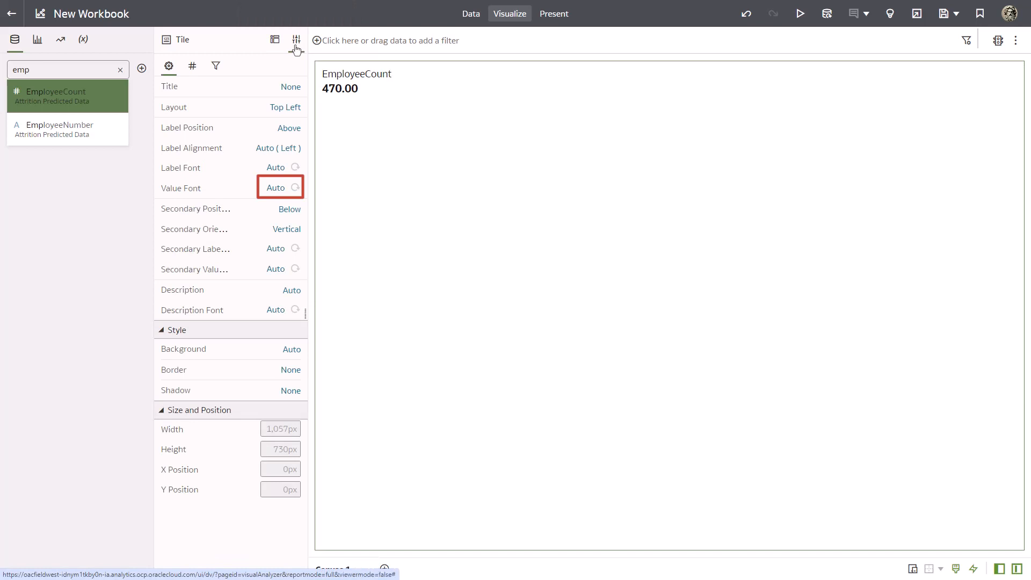
click(272, 188)
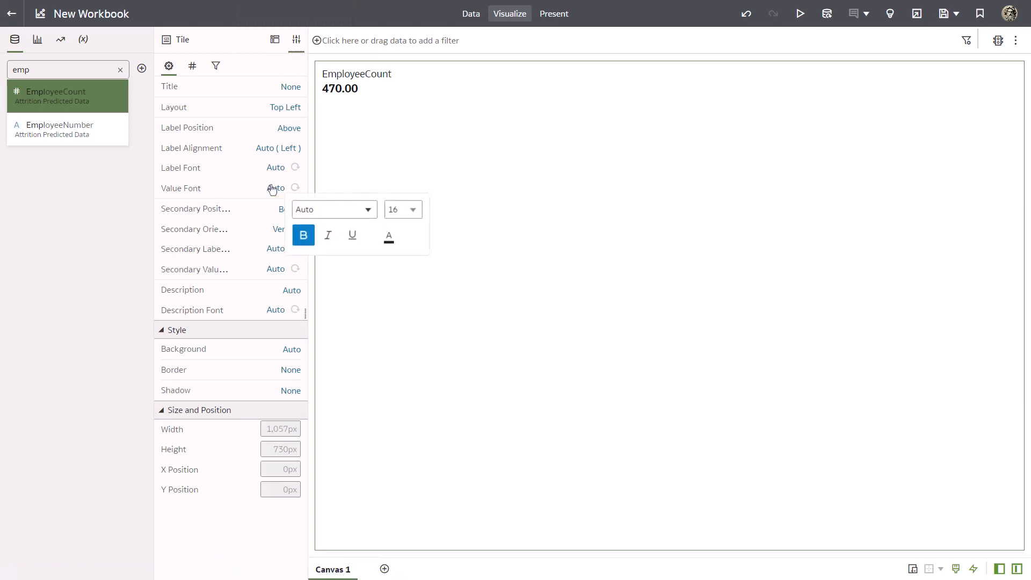
click(419, 214)
drag(418, 239, 421, 323)
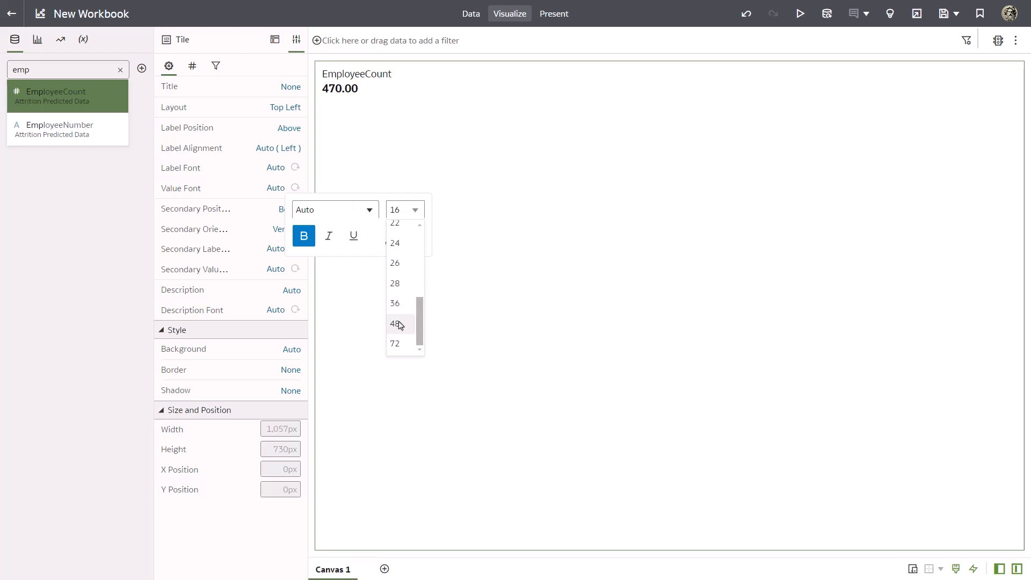
click(398, 324)
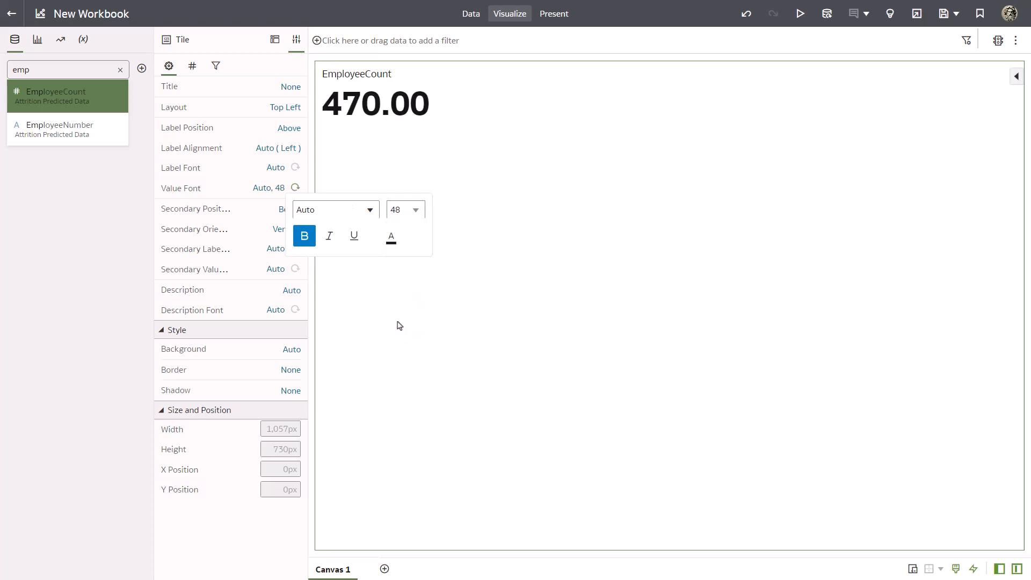
Add a workbook filter on Predicted Attrition with Yes as the selected value.
click(118, 71)
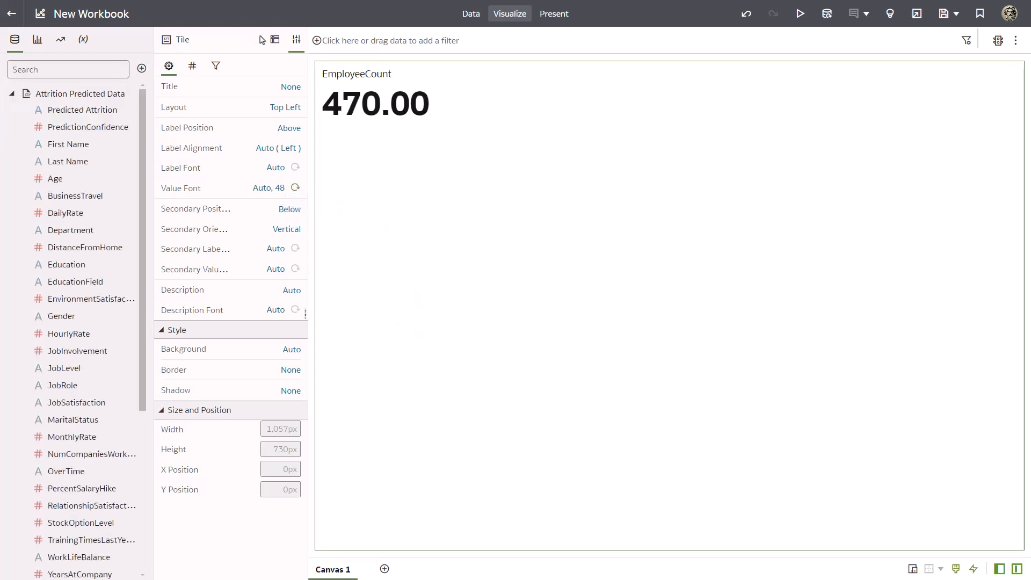
click(275, 41)
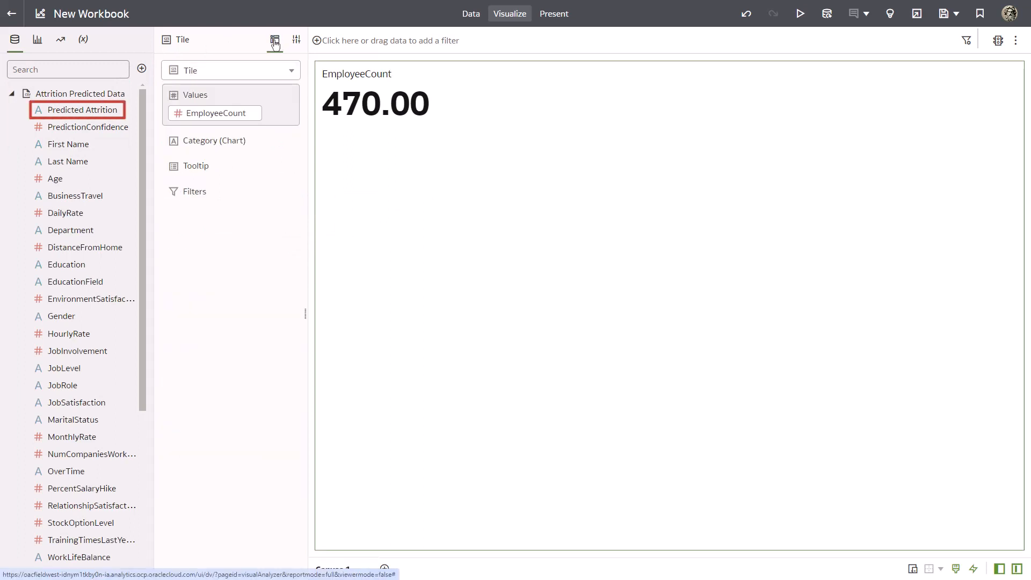
drag(107, 111, 335, 42)
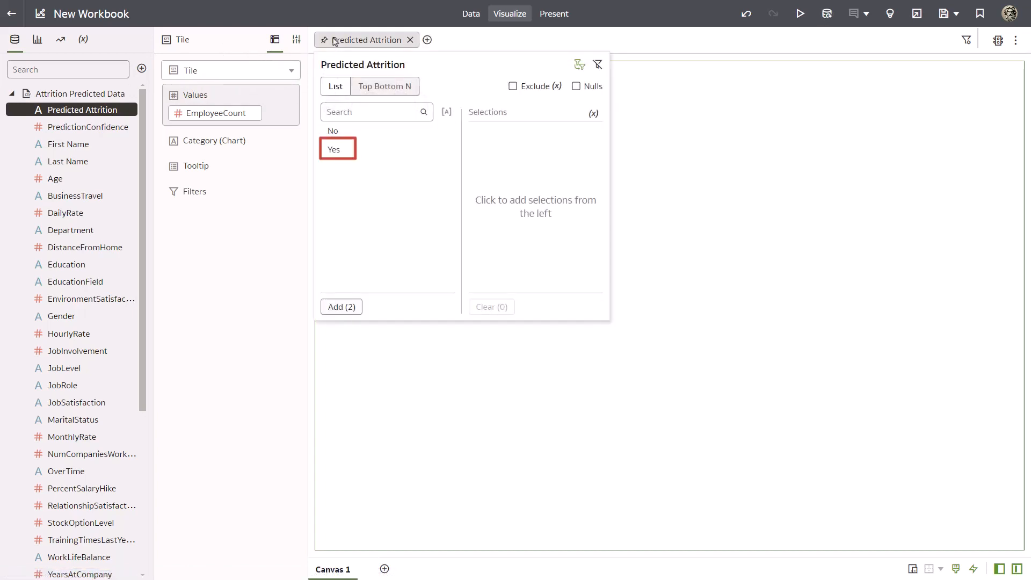
click(334, 149)
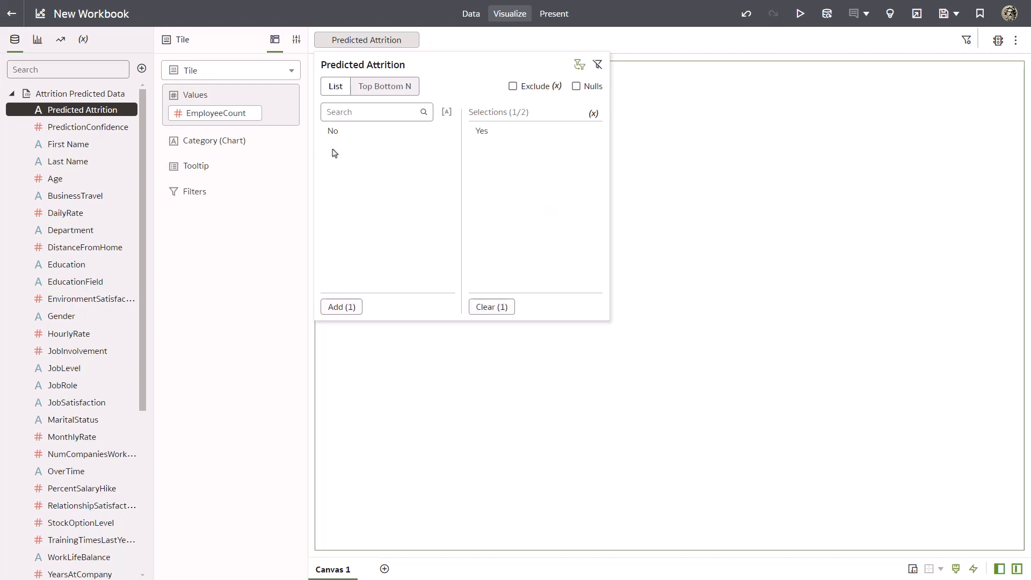
click(695, 140)
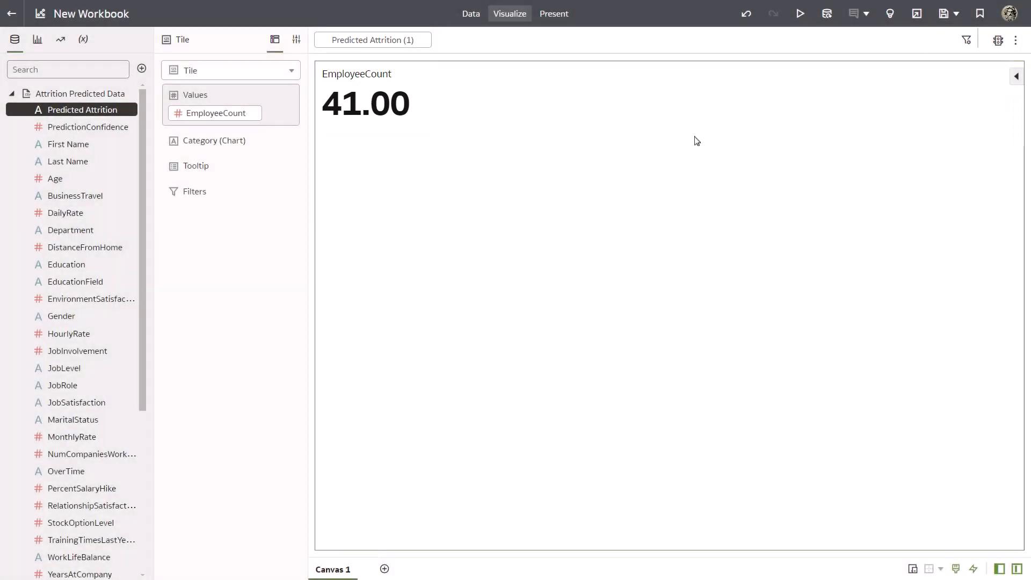
Create a pivot table from Predicted Attrition, PredictionConfidence, First Name, Last Name and EmployeeNumber.
ctrl+click(97, 130)
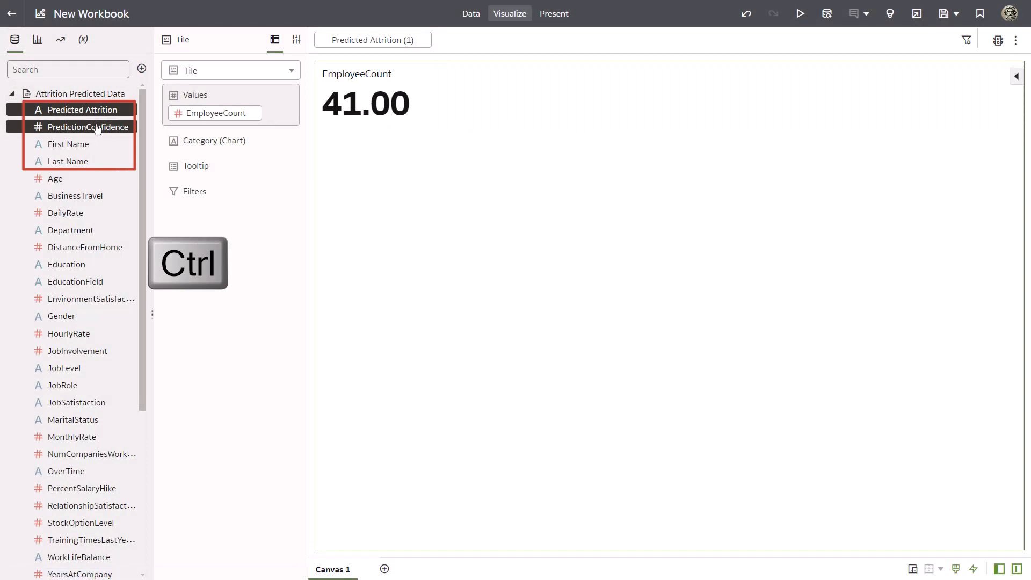
ctrl+click(78, 146)
ctrl+click(77, 163)
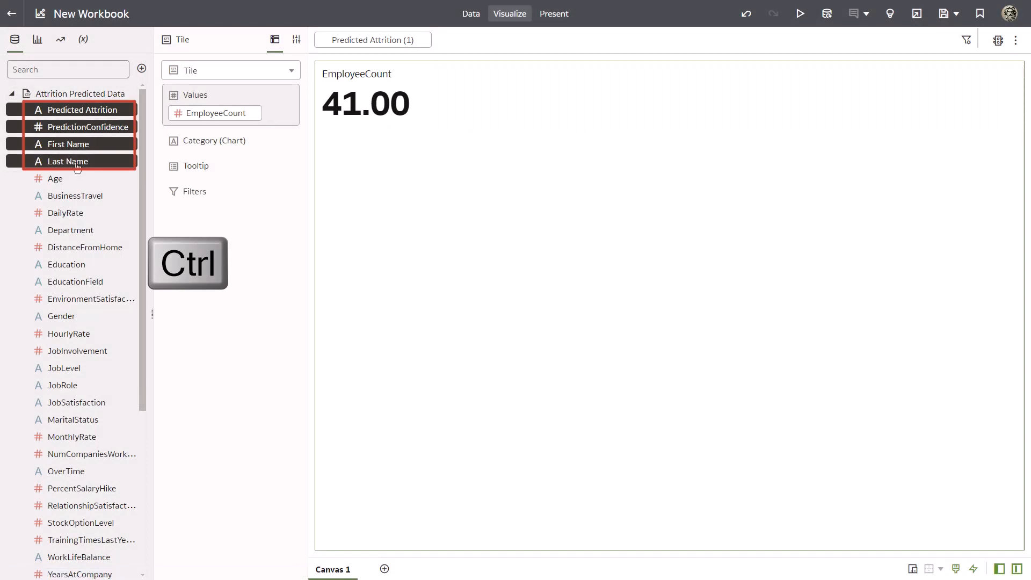
drag(143, 157, 126, 271)
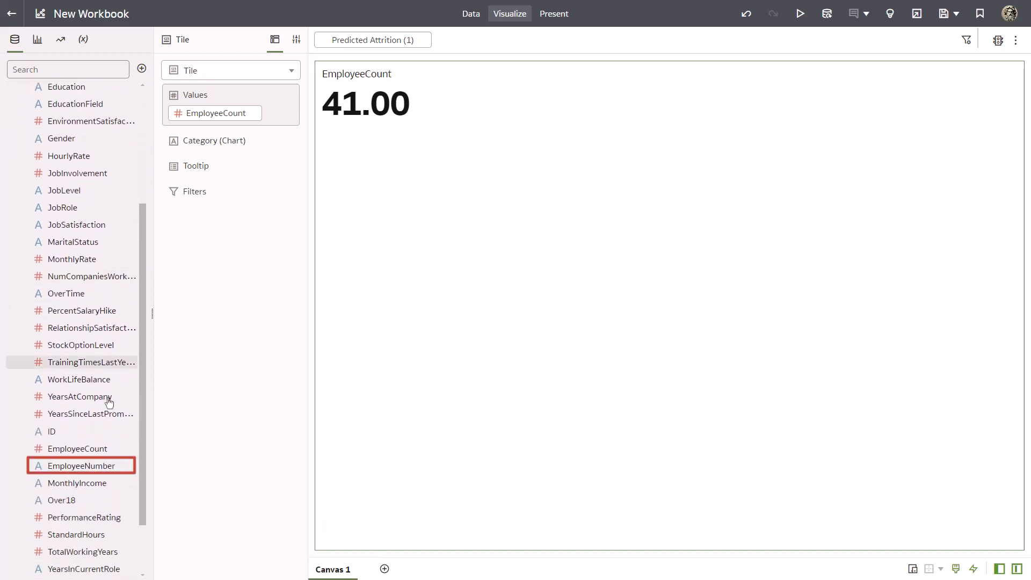
click(84, 466)
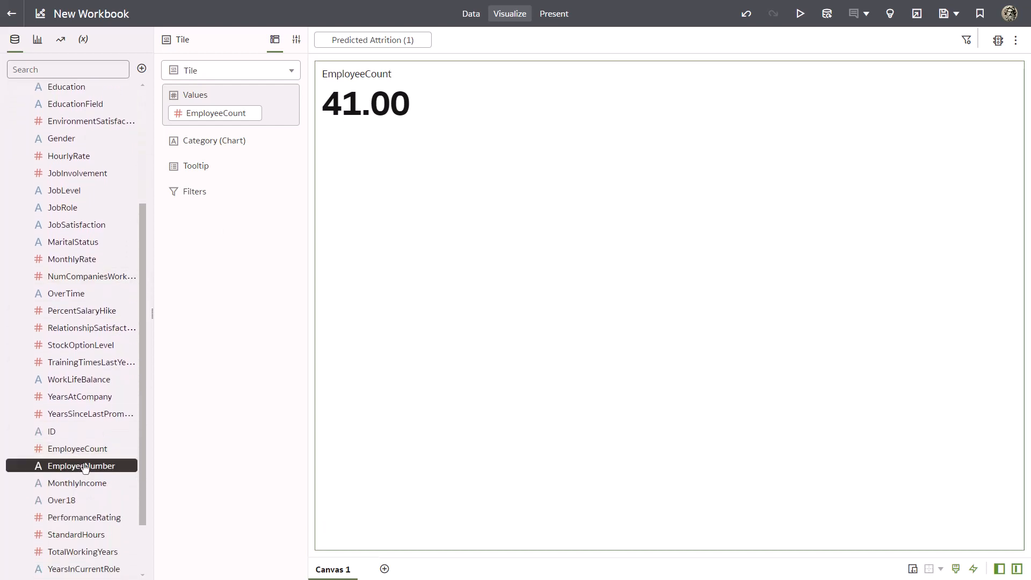
right_click(85, 466)
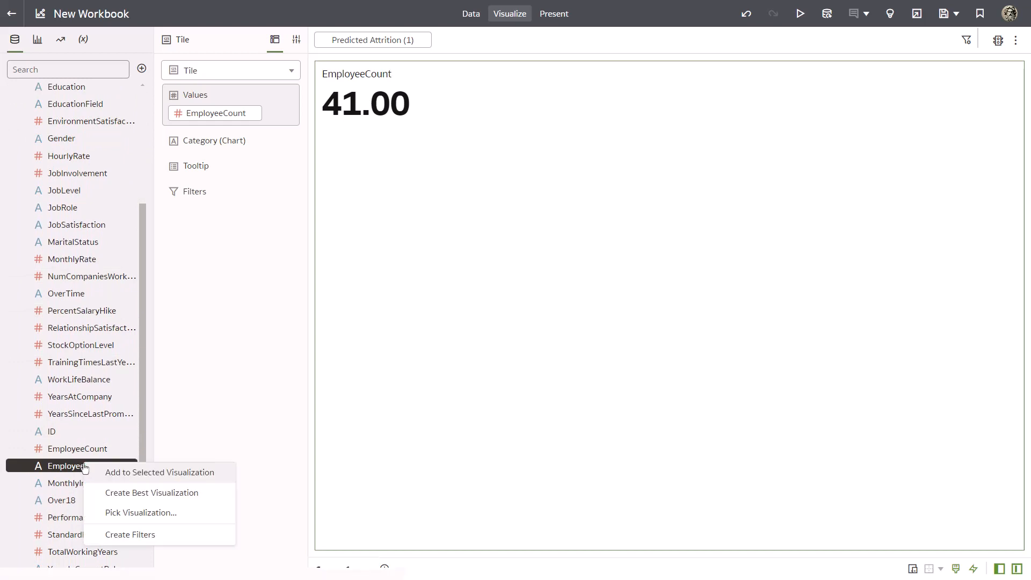
click(110, 511)
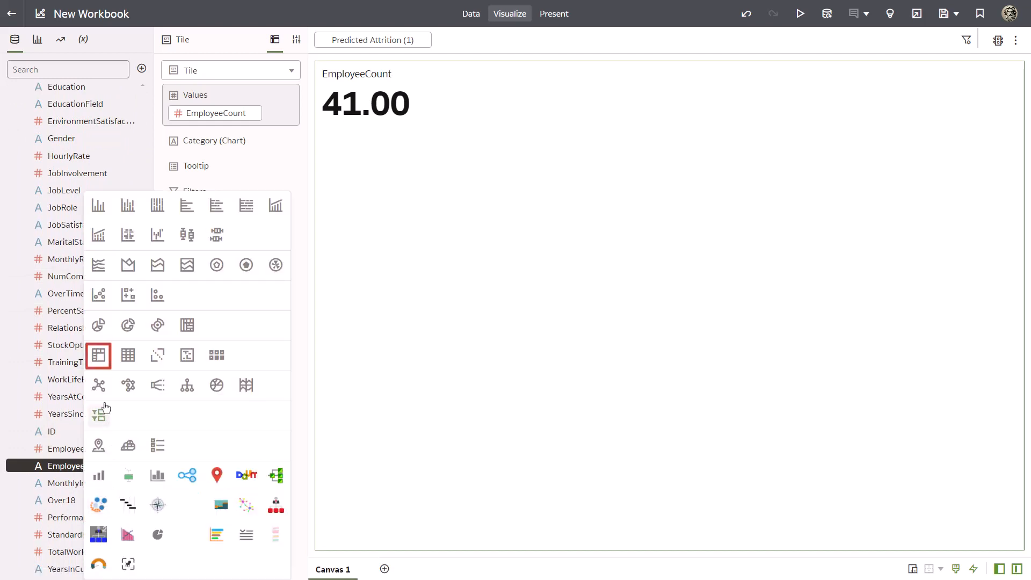
click(99, 361)
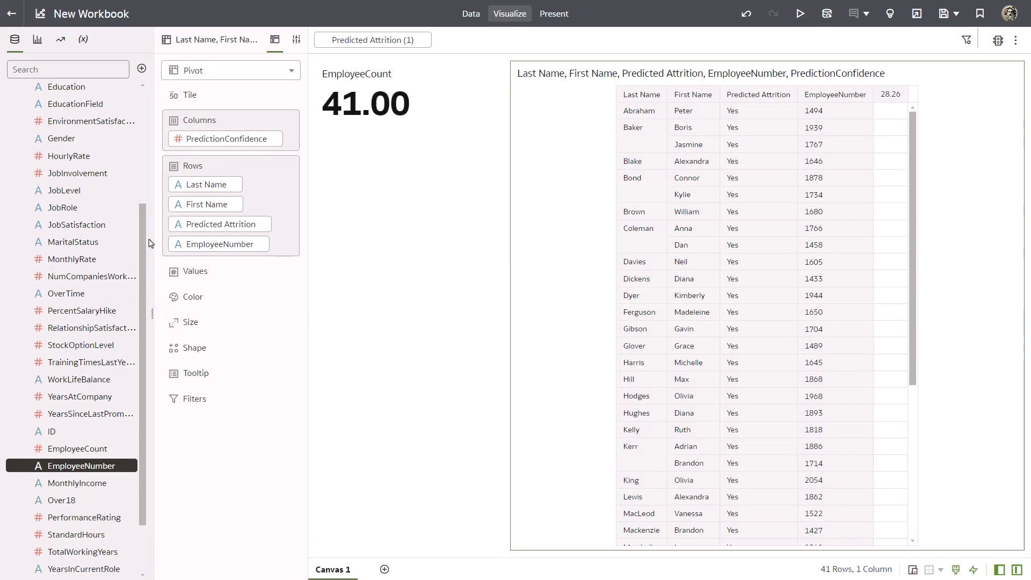
Create a donut chart of EmployeeCount by Department on the same canvas.
drag(142, 218, 155, 100)
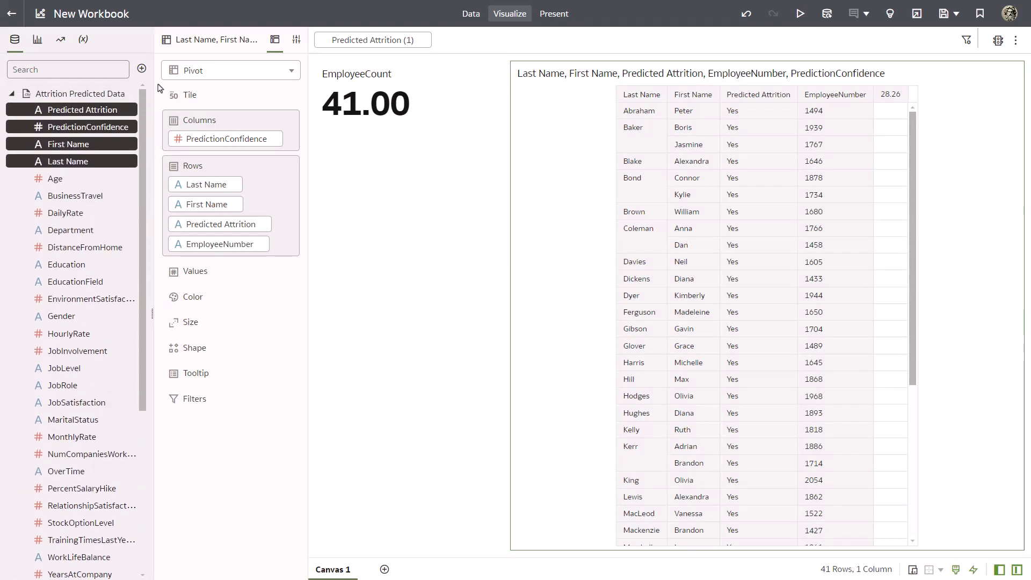
key(ctrl)
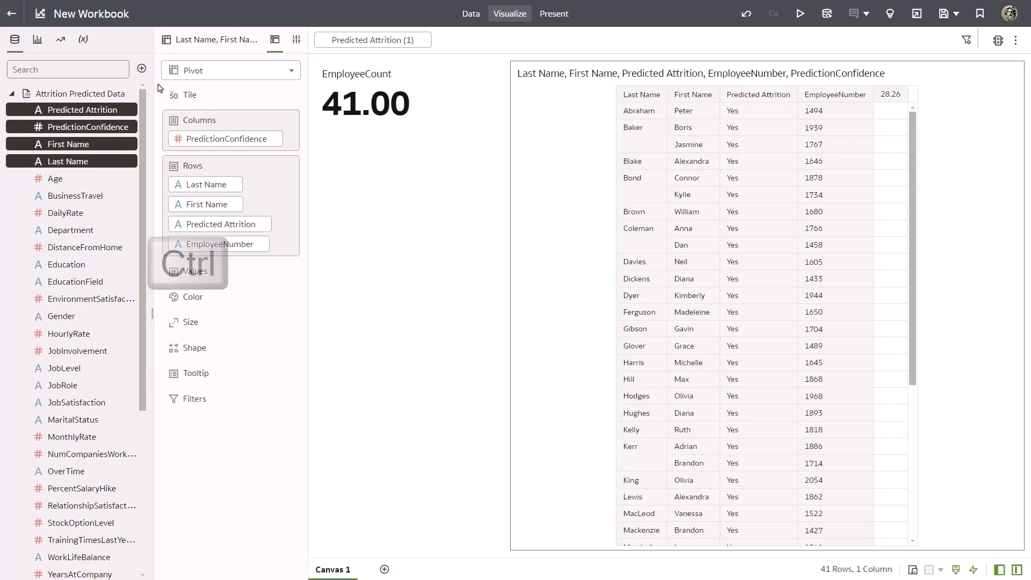
click(88, 230)
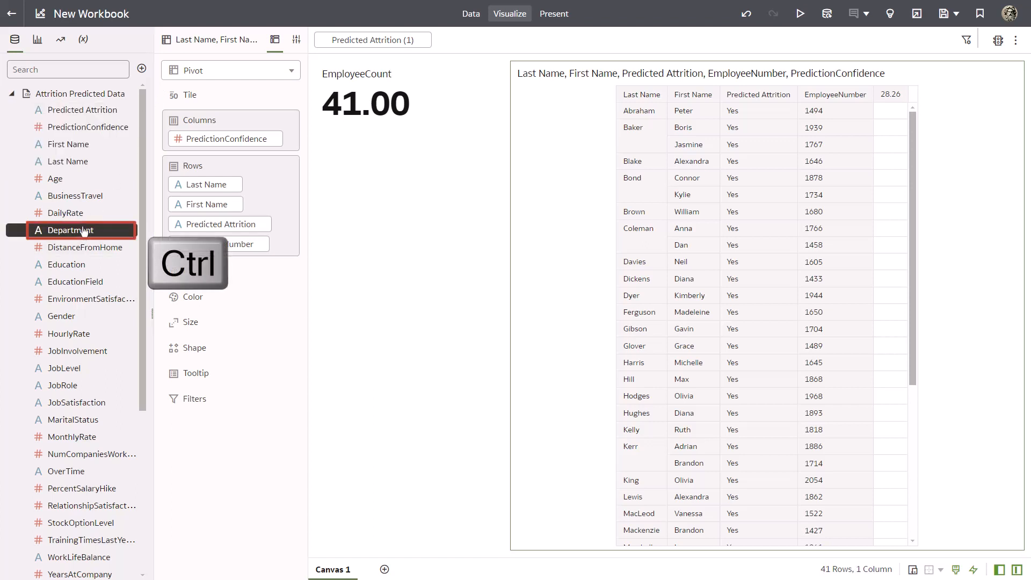
scroll(135, 343, down, 3)
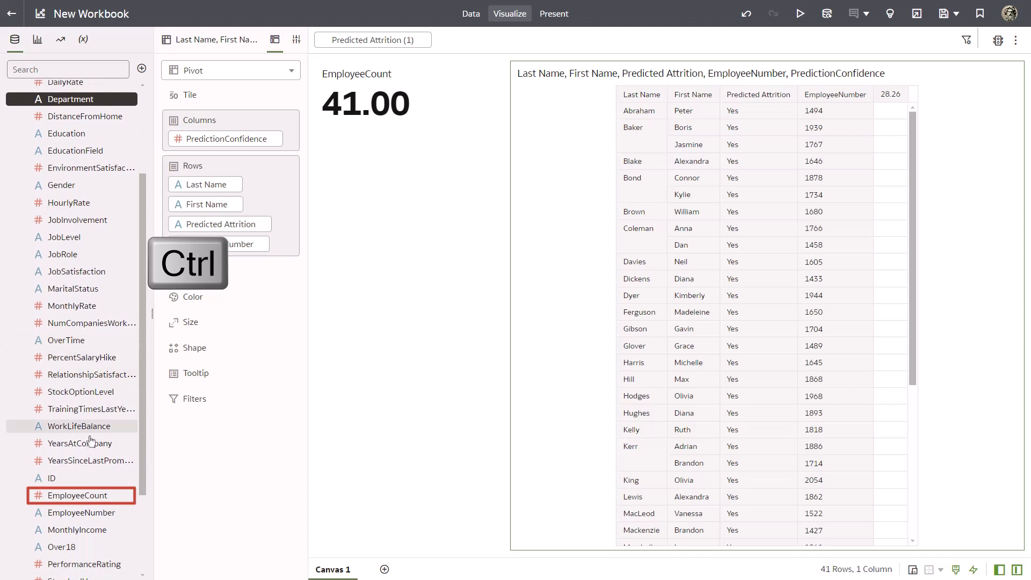
ctrl+click(70, 495)
right_click(70, 502)
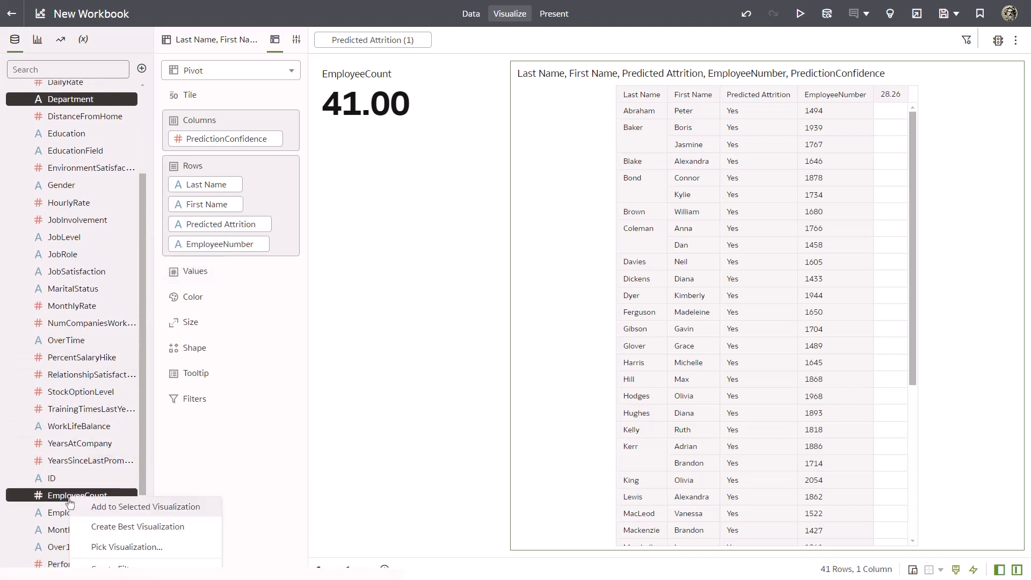
click(90, 545)
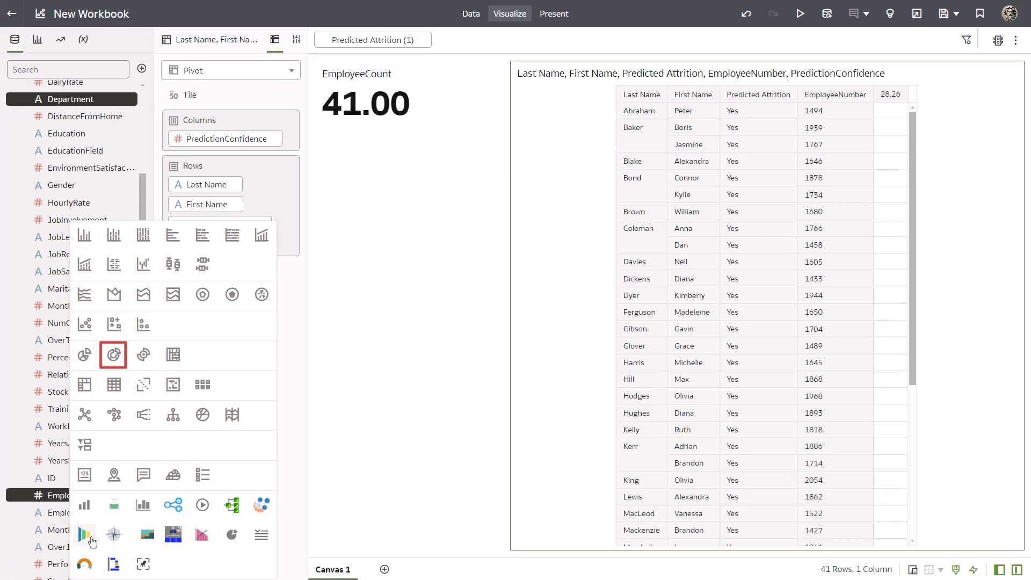
click(111, 355)
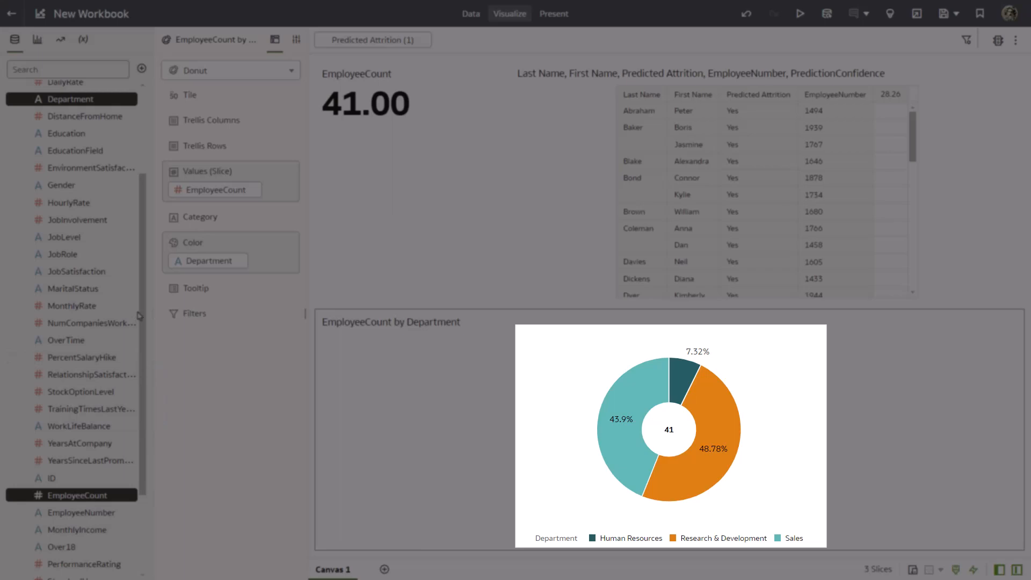
Run Explain on the Predicted Attrition attribute.
scroll(138, 247, up, 4)
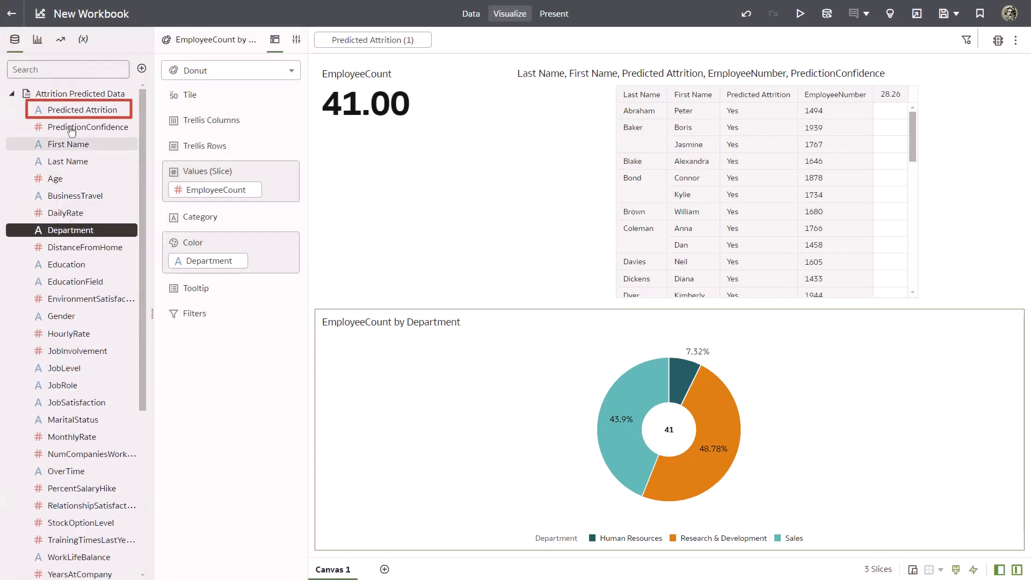
right_click(51, 111)
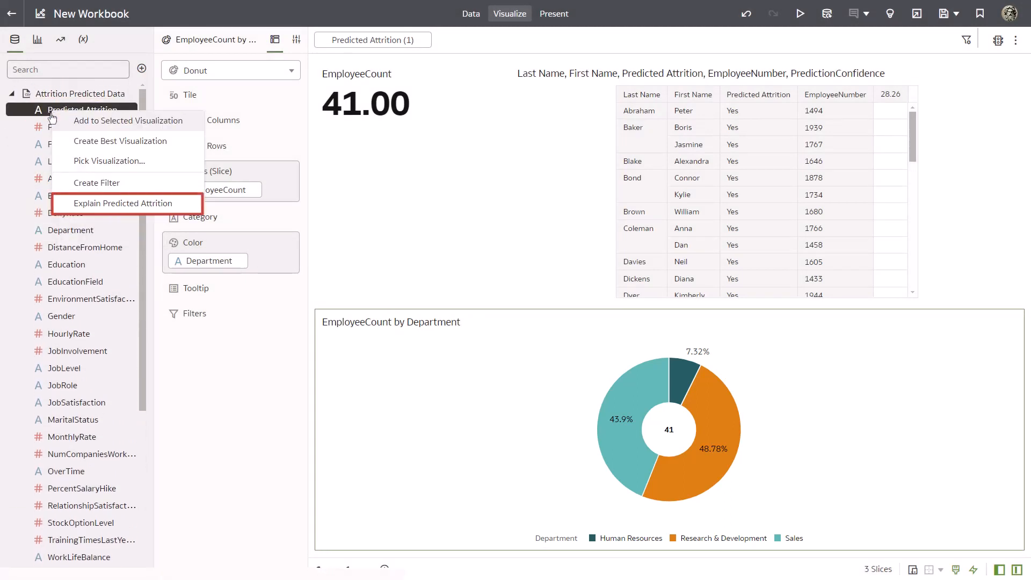
click(87, 203)
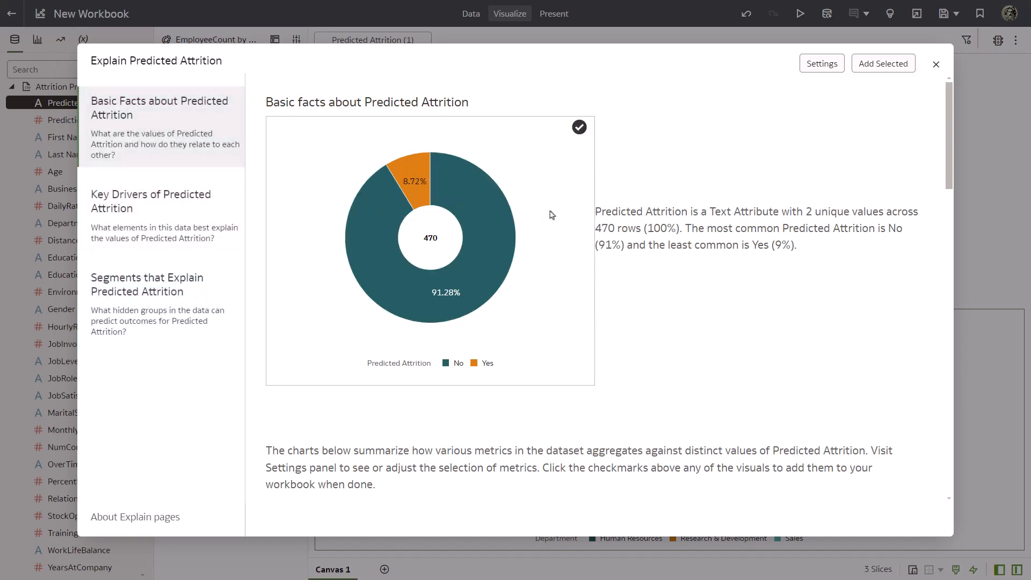
Select the Age, DailyRate and StockOptionLevel charts from the basic facts and add them to the workbook.
drag(947, 161, 940, 261)
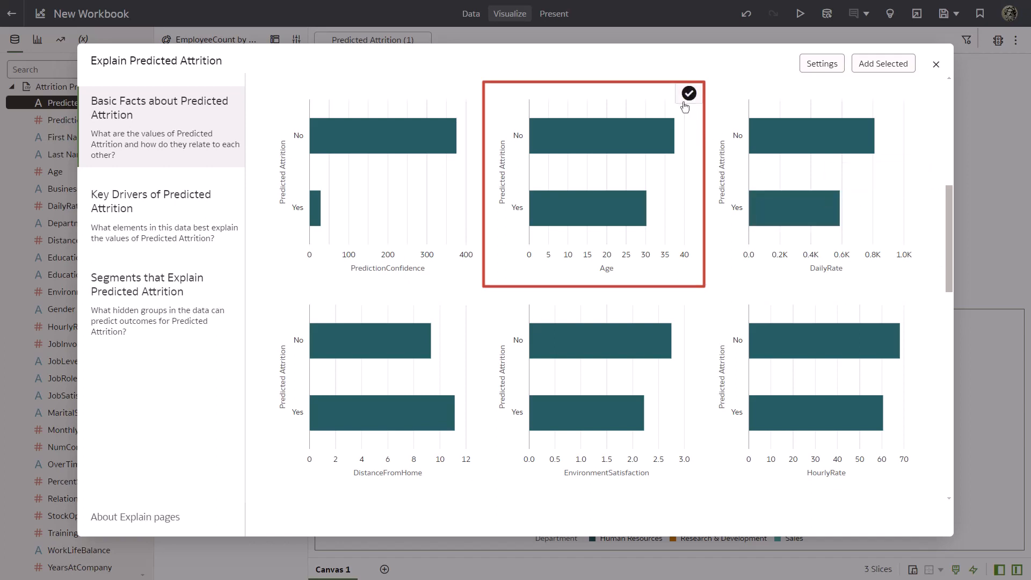
click(688, 94)
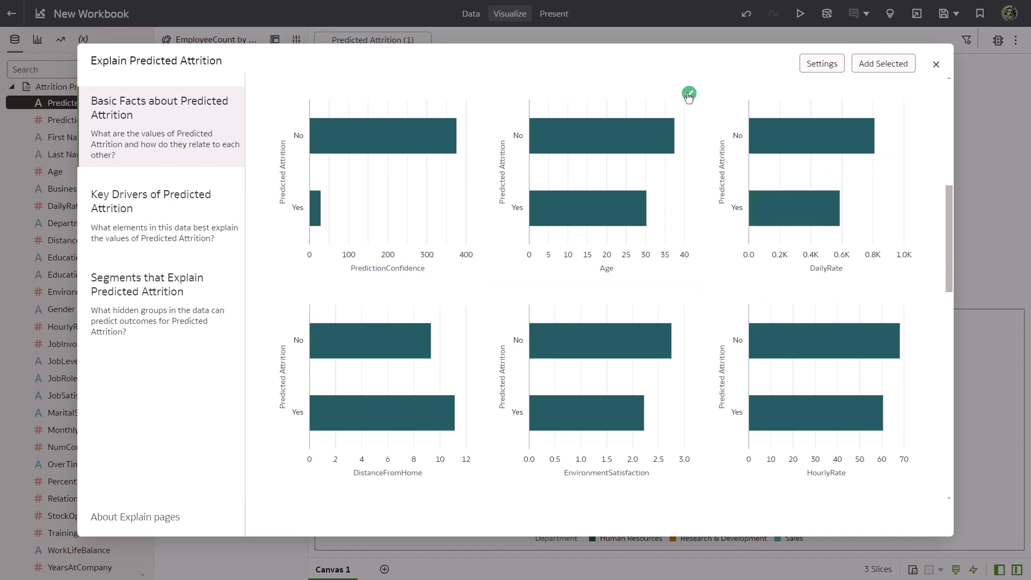
click(907, 95)
drag(952, 188, 948, 322)
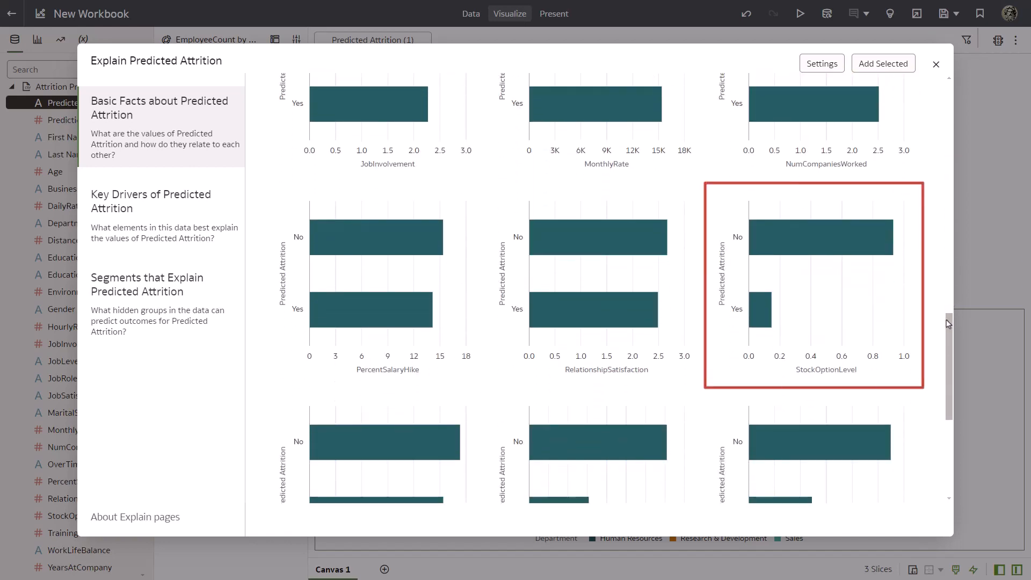
click(911, 199)
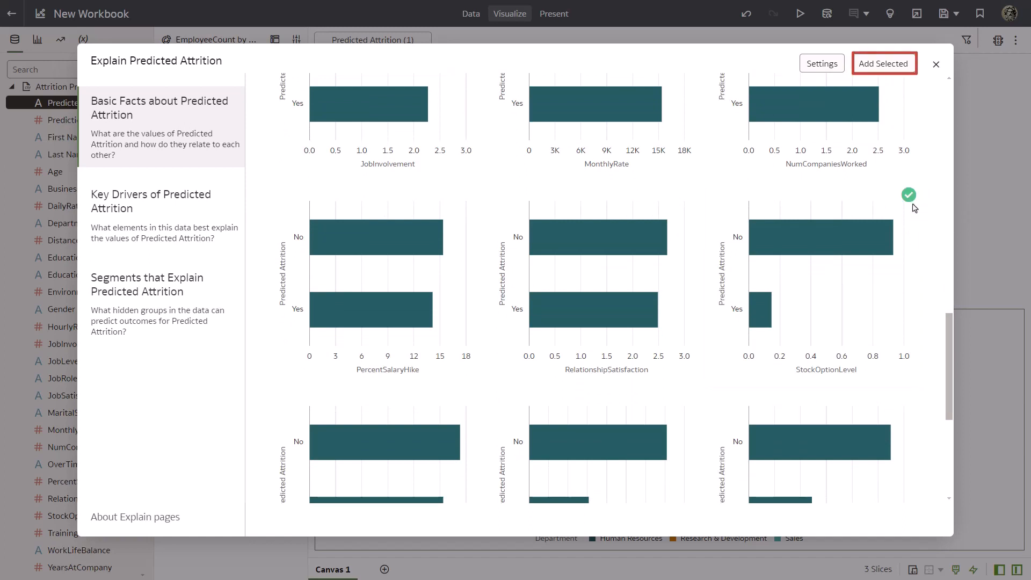
click(887, 66)
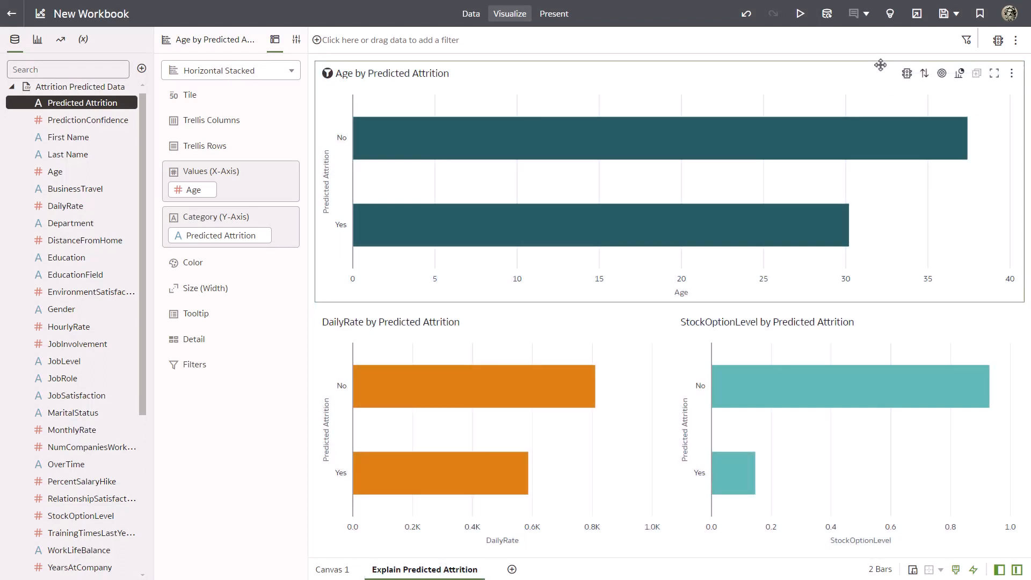
Add the note "Attrition factors to evaluate include age, daily rate, and stock option vesting %." and place it beside the Age chart's title.
click(866, 14)
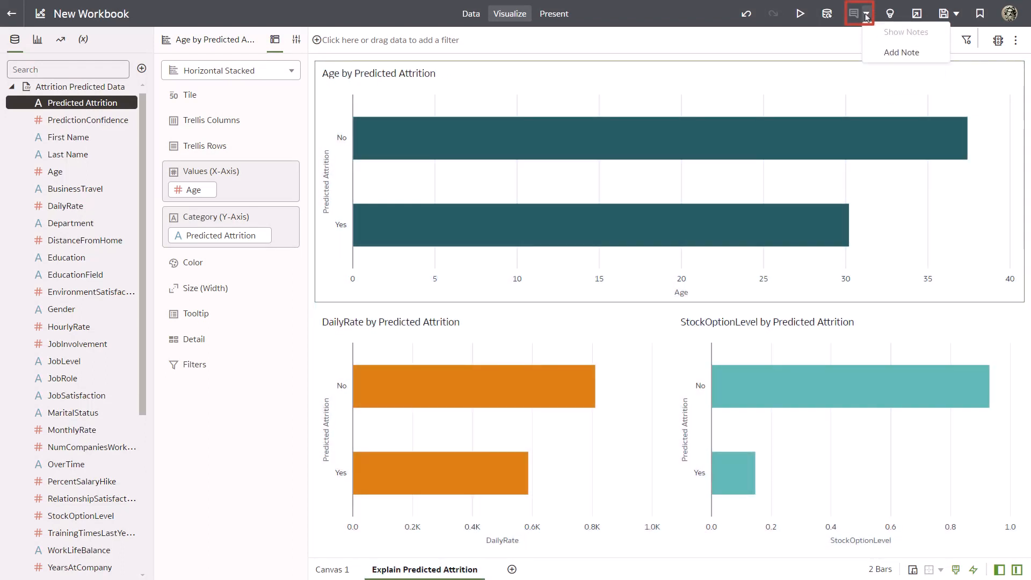
click(891, 52)
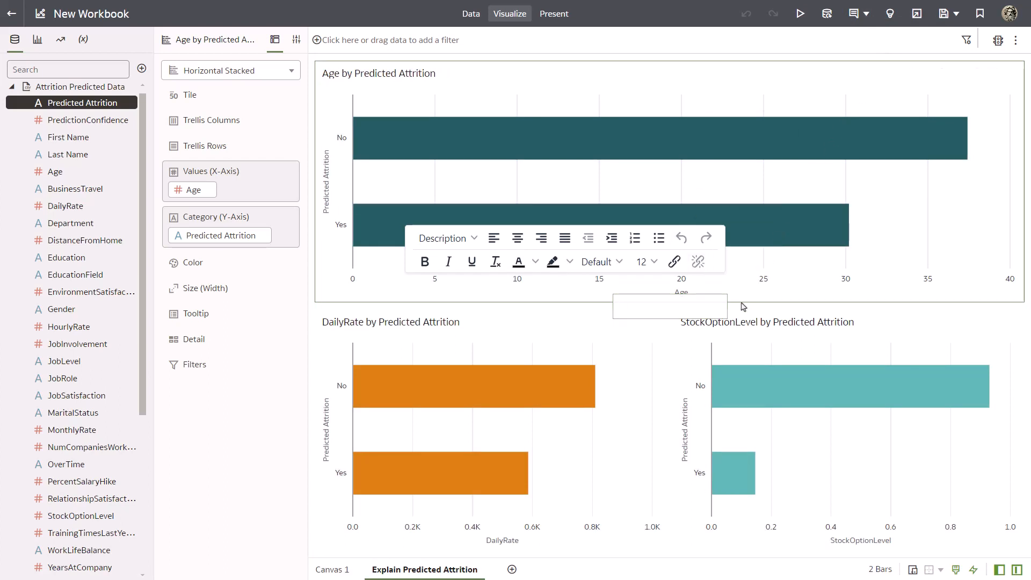
click(727, 317)
click(651, 310)
text(Att)
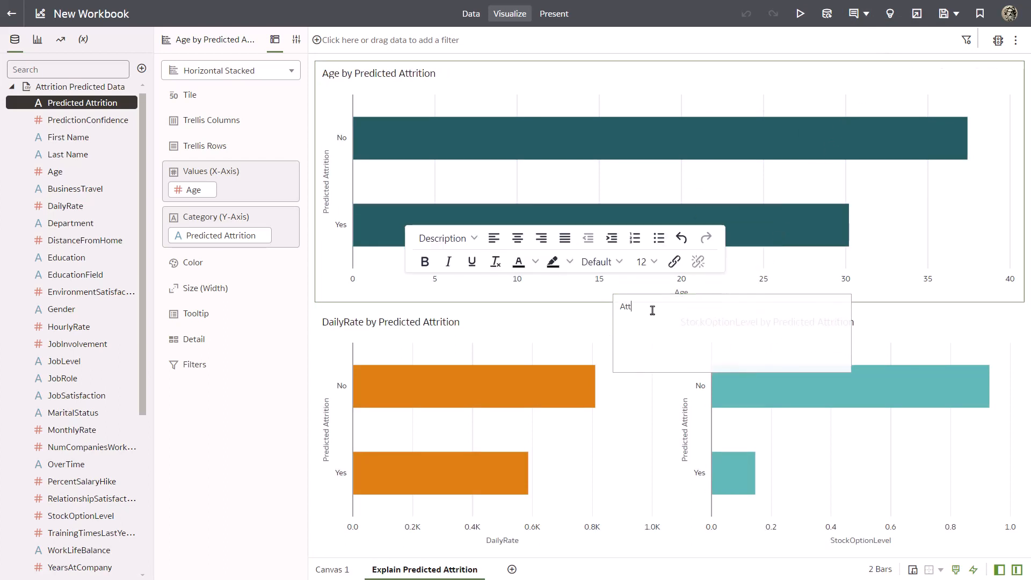
text(rition factors to evaluate include age,)
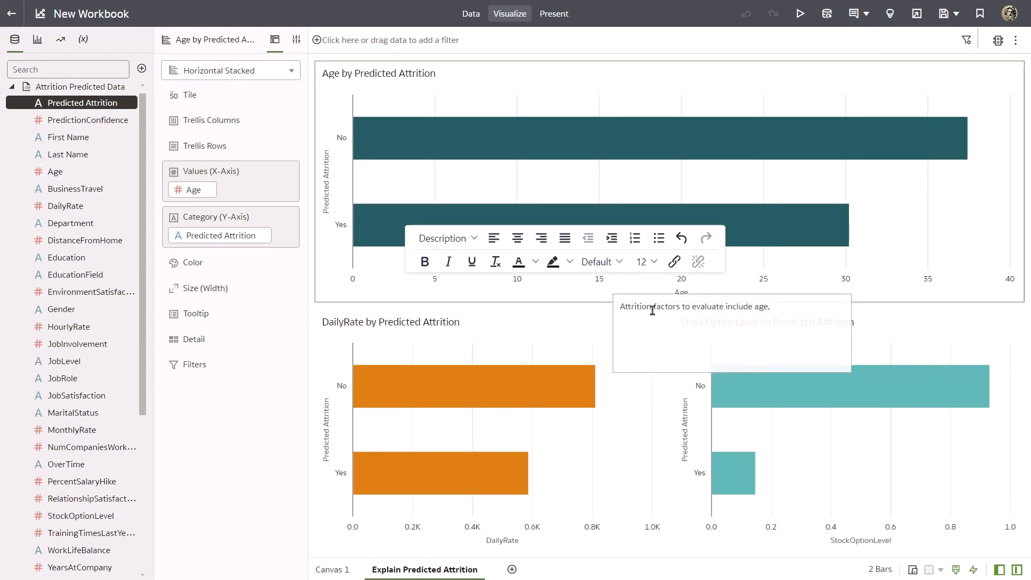
text( daily rate, and stock option vesting %.)
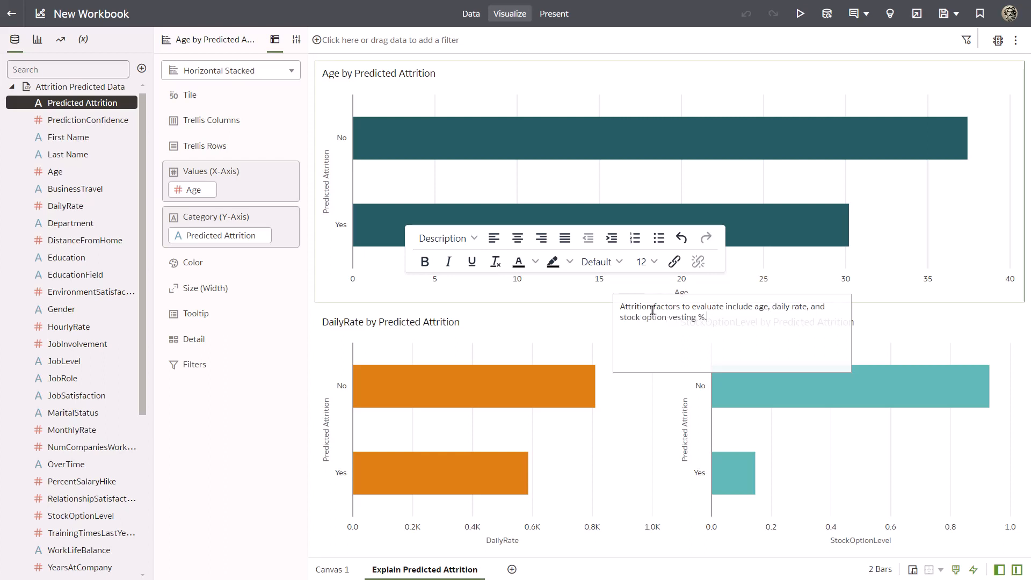
click(669, 375)
click(732, 329)
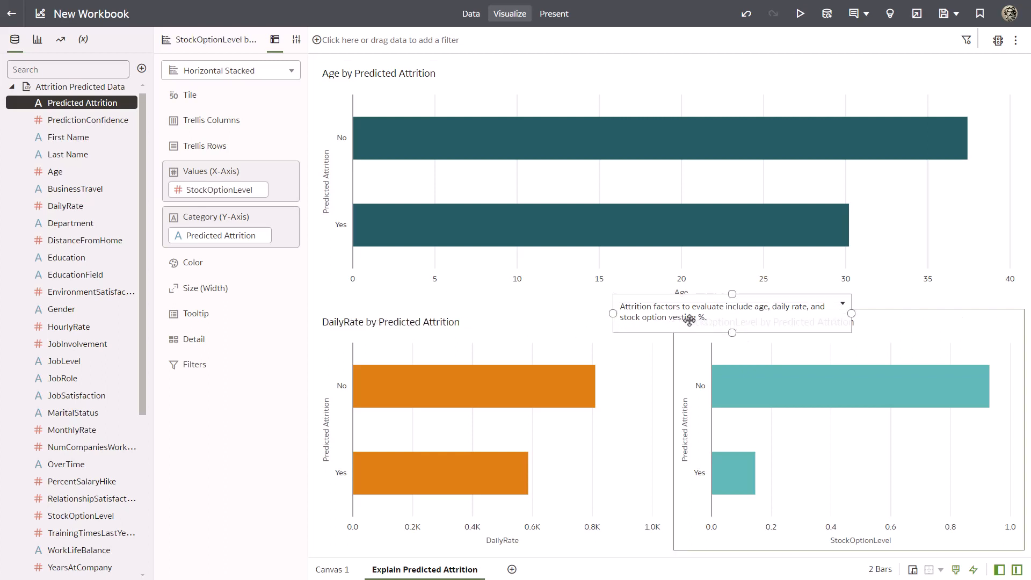
drag(689, 320, 631, 82)
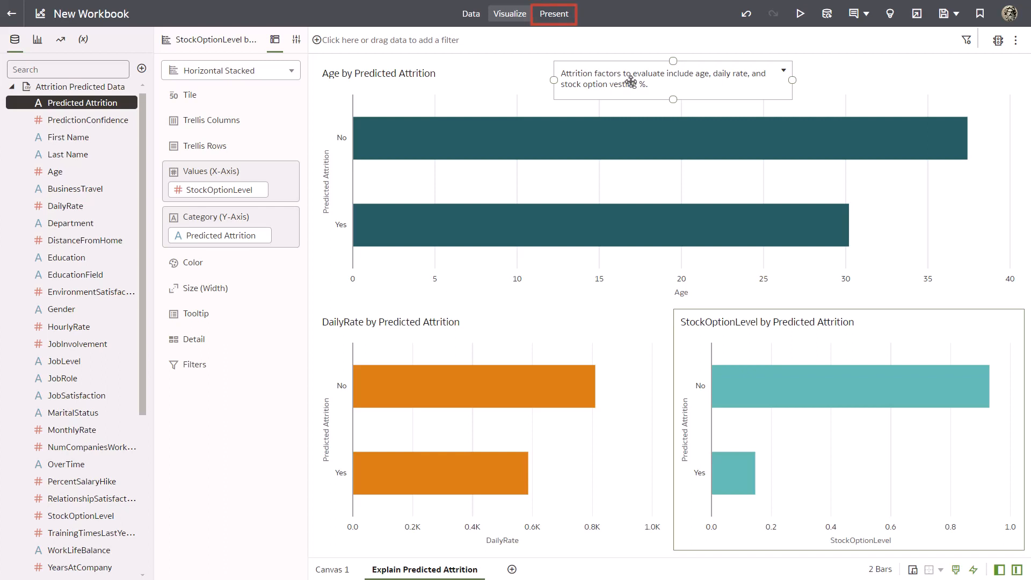
Hide Canvas 1 from the workbook's presentation and preview the workbook.
click(554, 15)
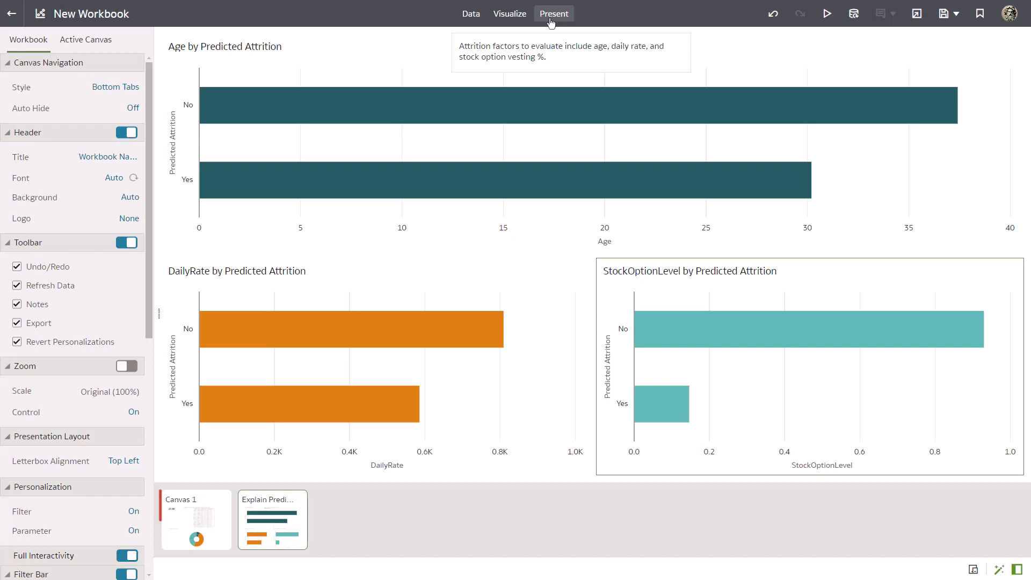
right_click(199, 518)
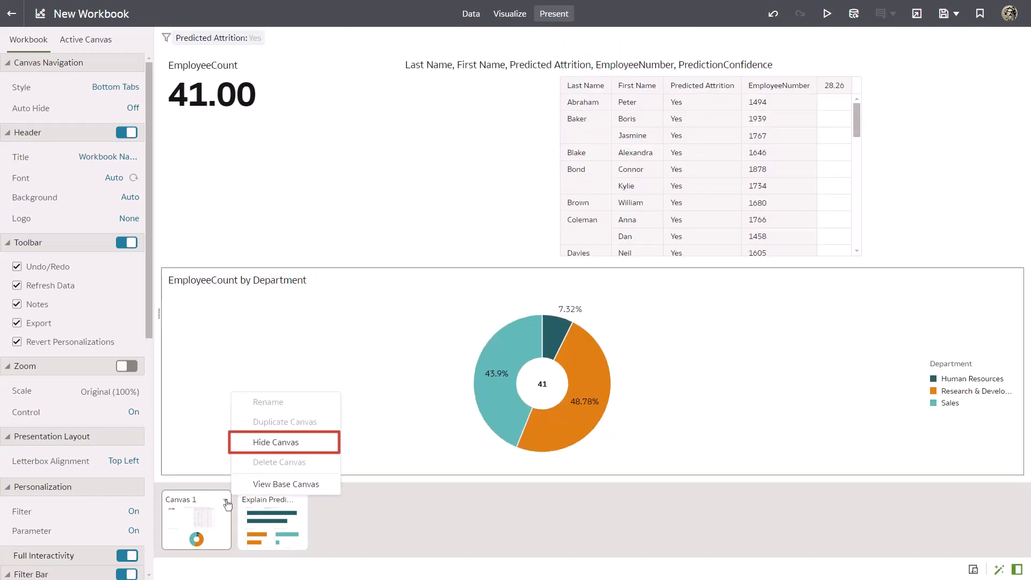
click(278, 441)
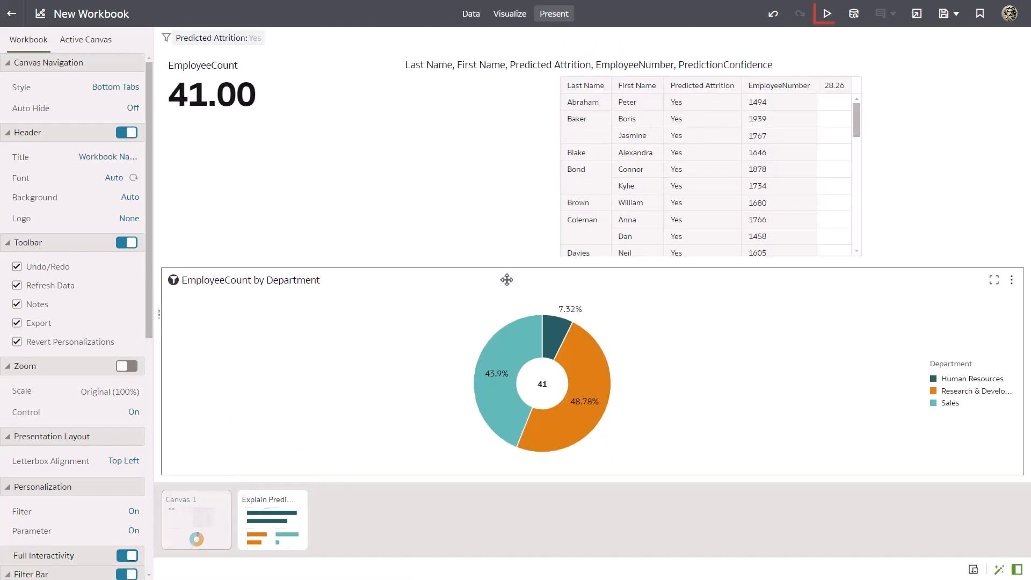
click(827, 16)
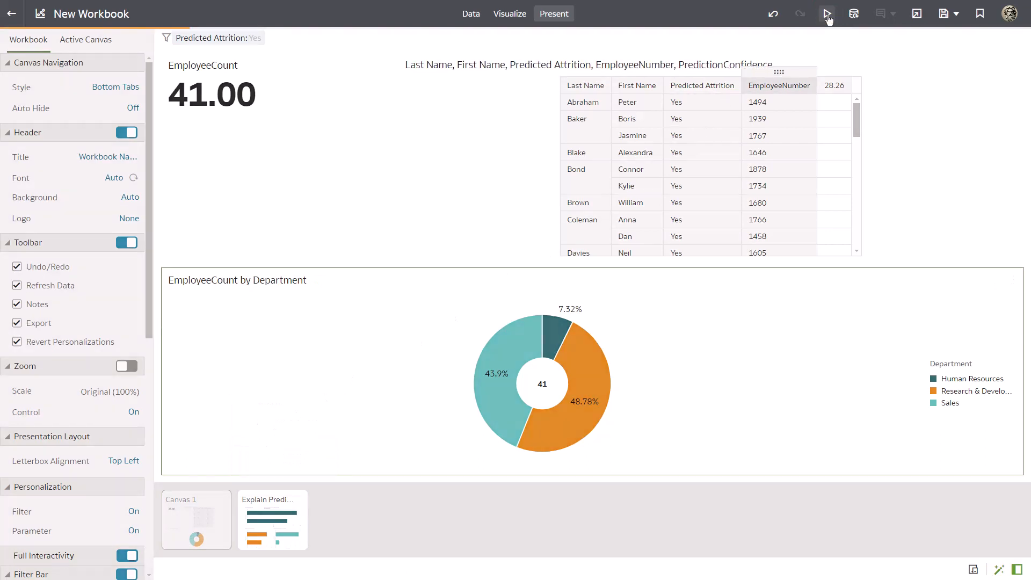